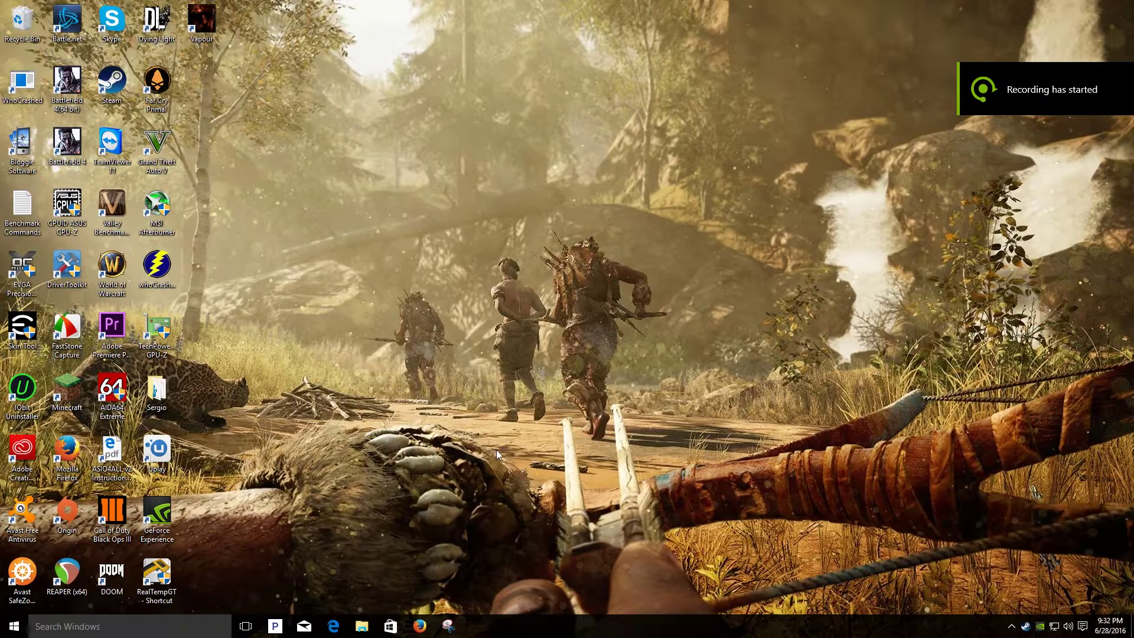
Step: Open This PC in File Explorer and select the Edited Videos (D:) drive
{"action": "left_click", "coordinate": [362, 626]}
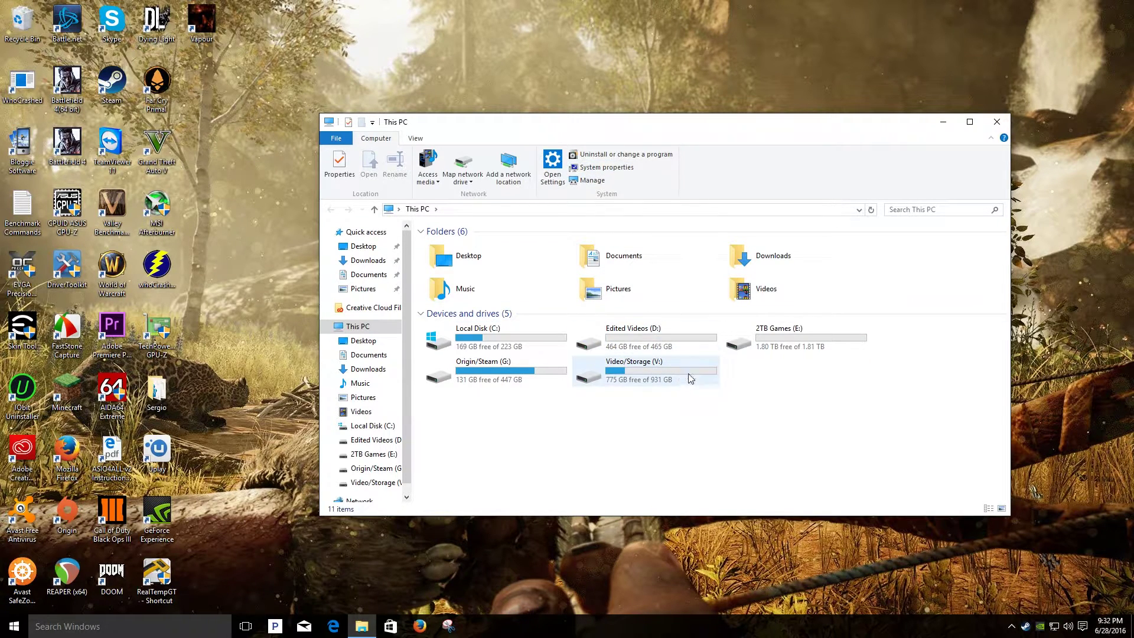
{"action": "left_click", "coordinate": [629, 343]}
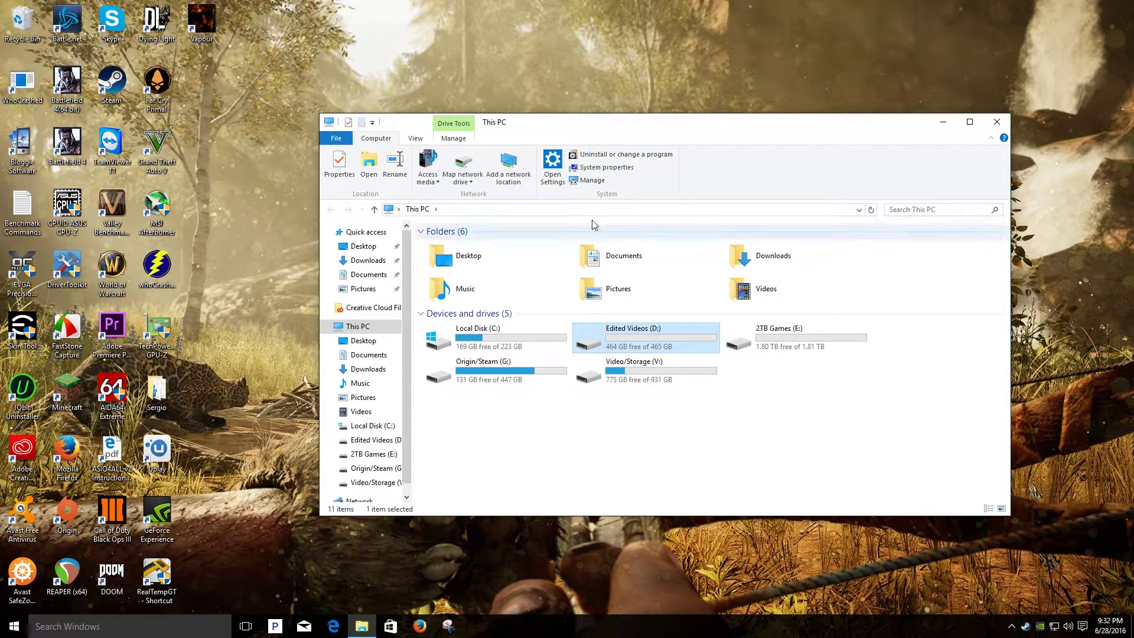
Step: Open Disk Management in Computer Management and select the Edited Videos (D:) partition on Disk 0
{"action": "left_click", "coordinate": [598, 181]}
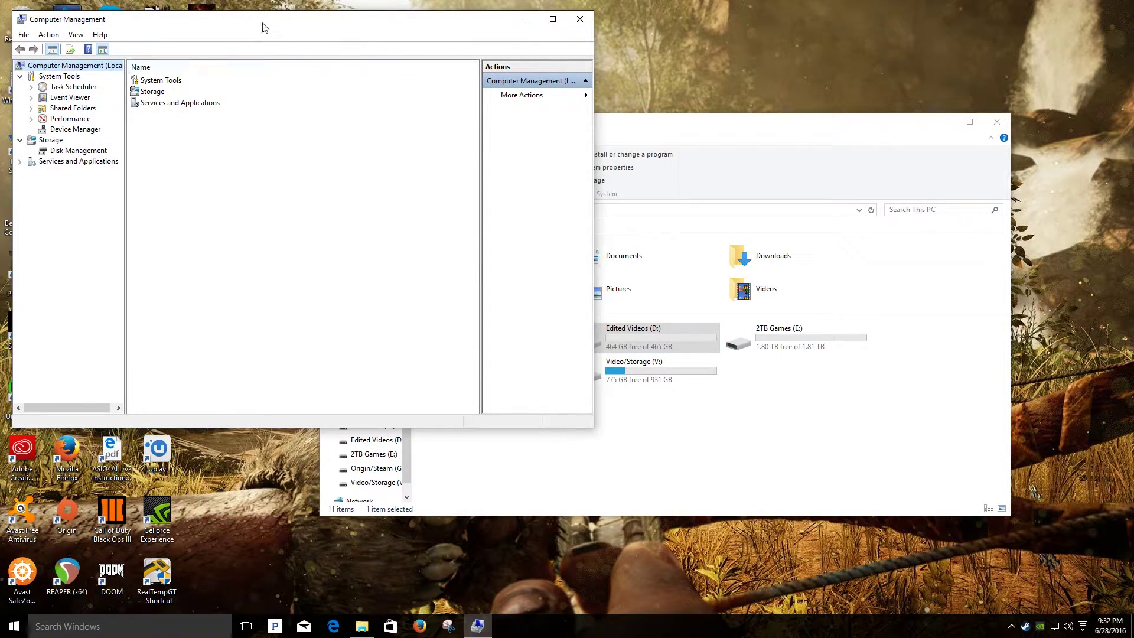
{"action": "left_click_drag", "start_coordinate": [264, 28], "coordinate": [456, 53]}
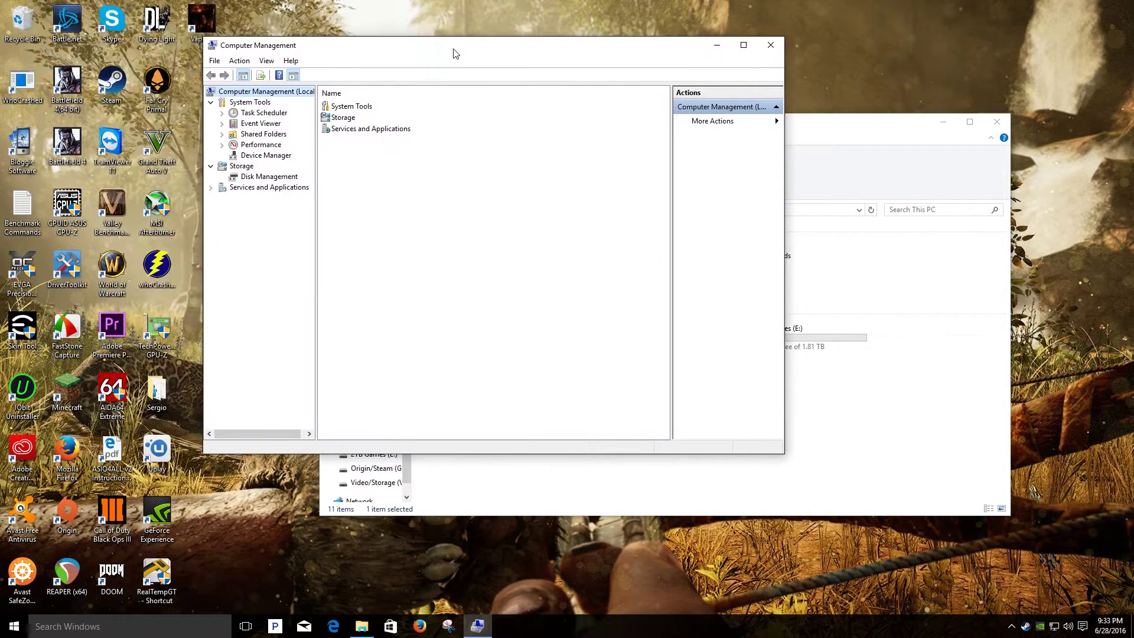
{"action": "left_click", "coordinate": [270, 177]}
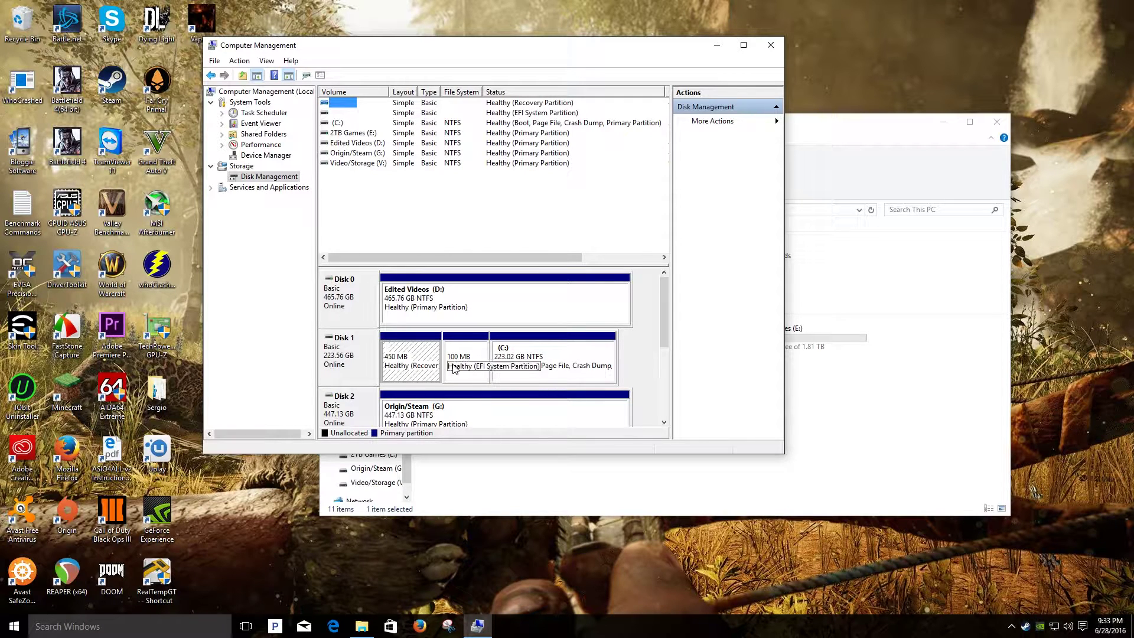
{"action": "mouse_move", "coordinate": [665, 304]}
{"action": "left_mouse_down"}
{"action": "mouse_move", "coordinate": [677, 370]}
{"action": "mouse_move", "coordinate": [671, 310]}
{"action": "left_mouse_up"}
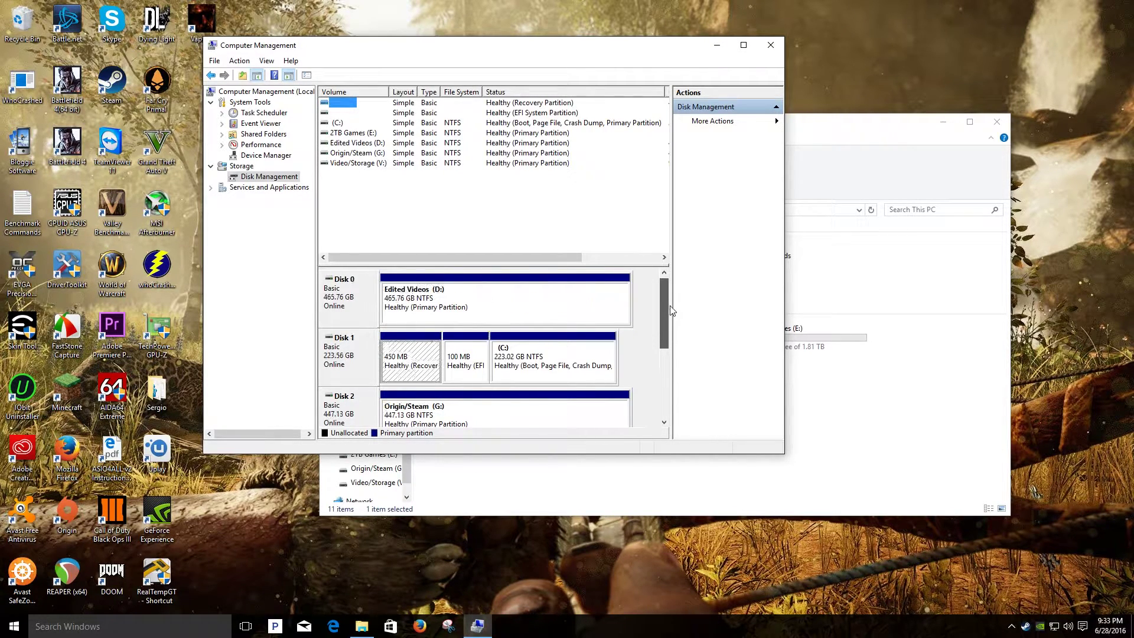
{"action": "left_click", "coordinate": [485, 307]}
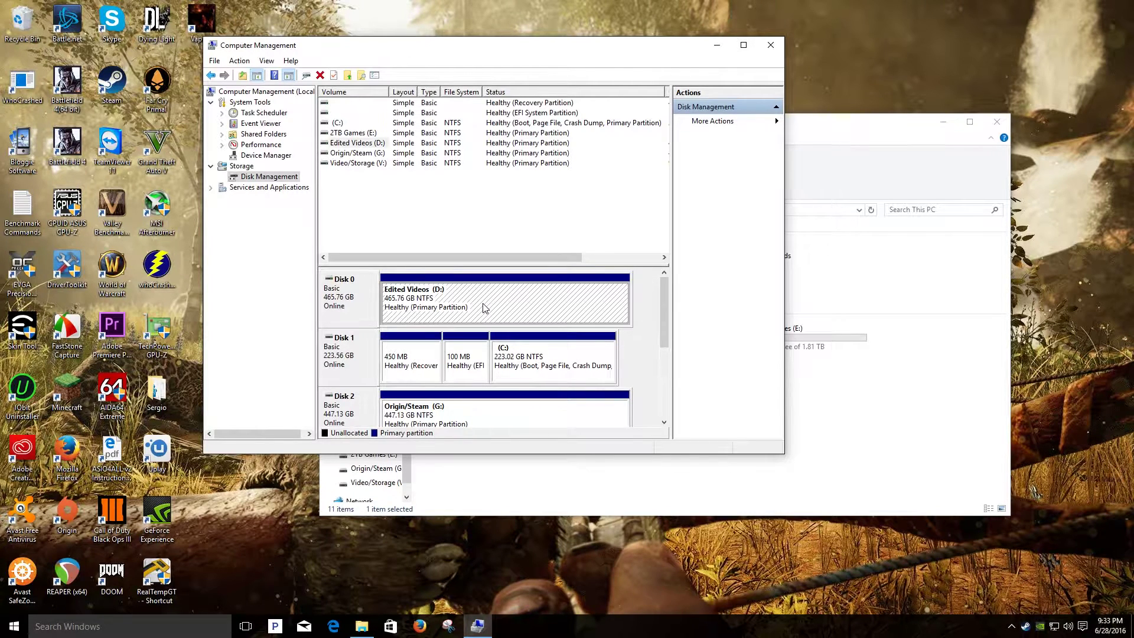
Step: Format D: as NTFS with default allocation and the volume label 'New Steam Librarie'
{"action": "right_click", "coordinate": [479, 310]}
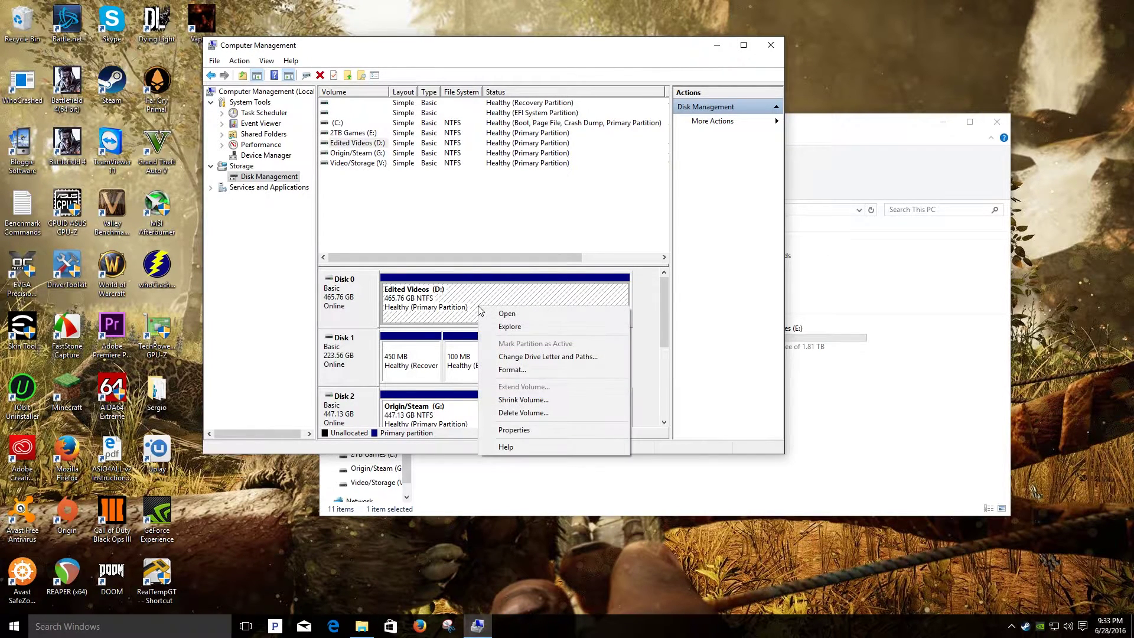
{"action": "left_click", "coordinate": [537, 371]}
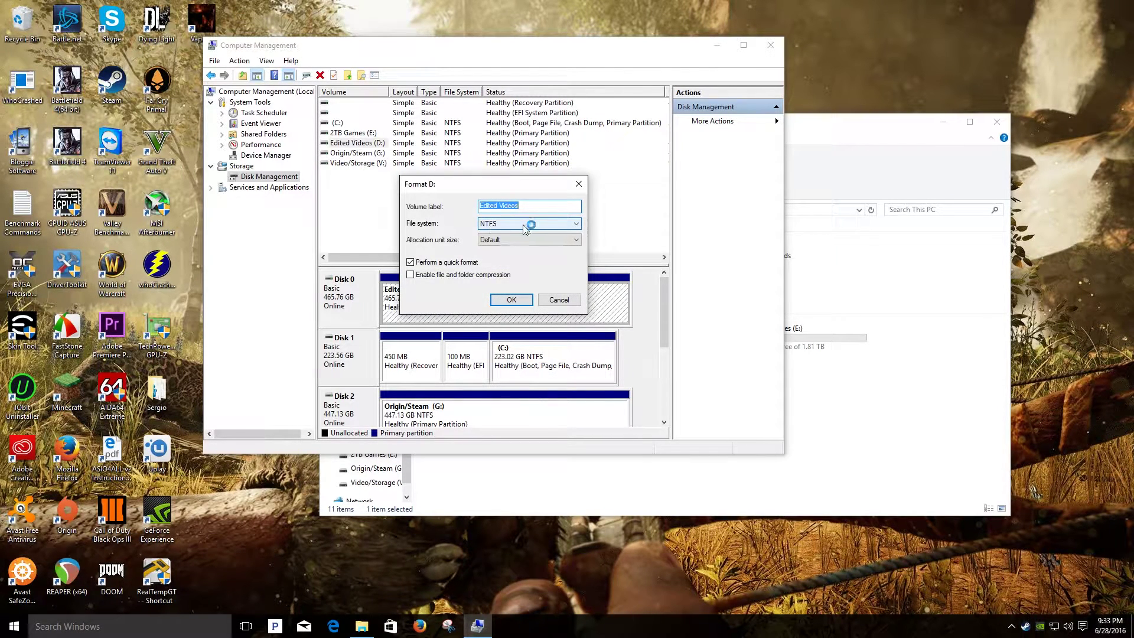
{"action": "left_click", "coordinate": [540, 224]}
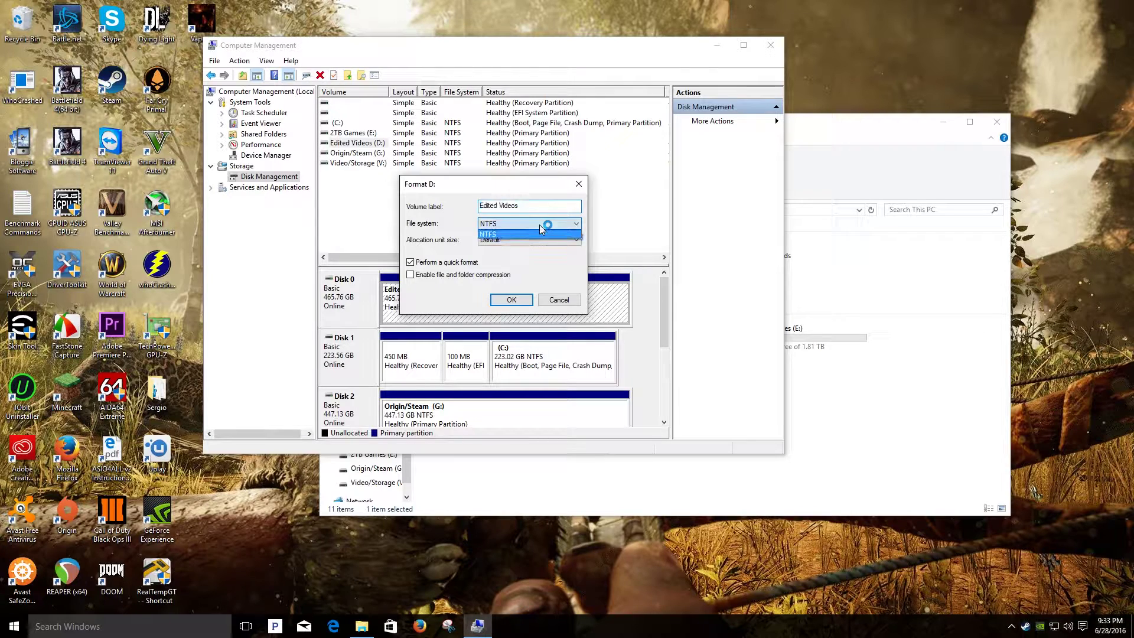
{"action": "left_click", "coordinate": [499, 232]}
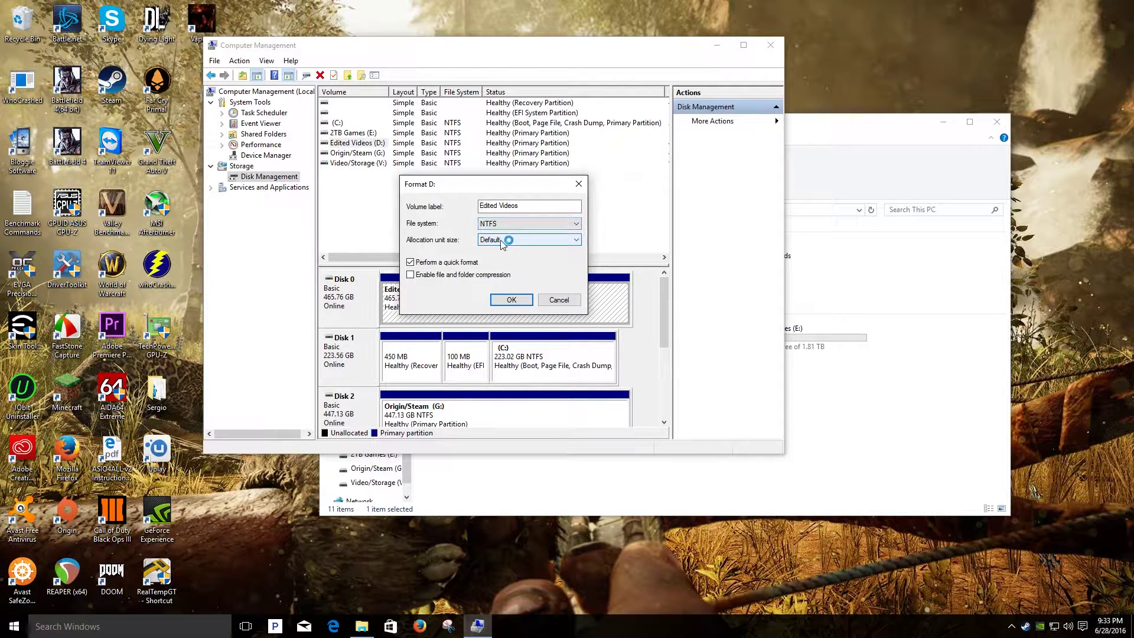
{"action": "left_click", "coordinate": [523, 205]}
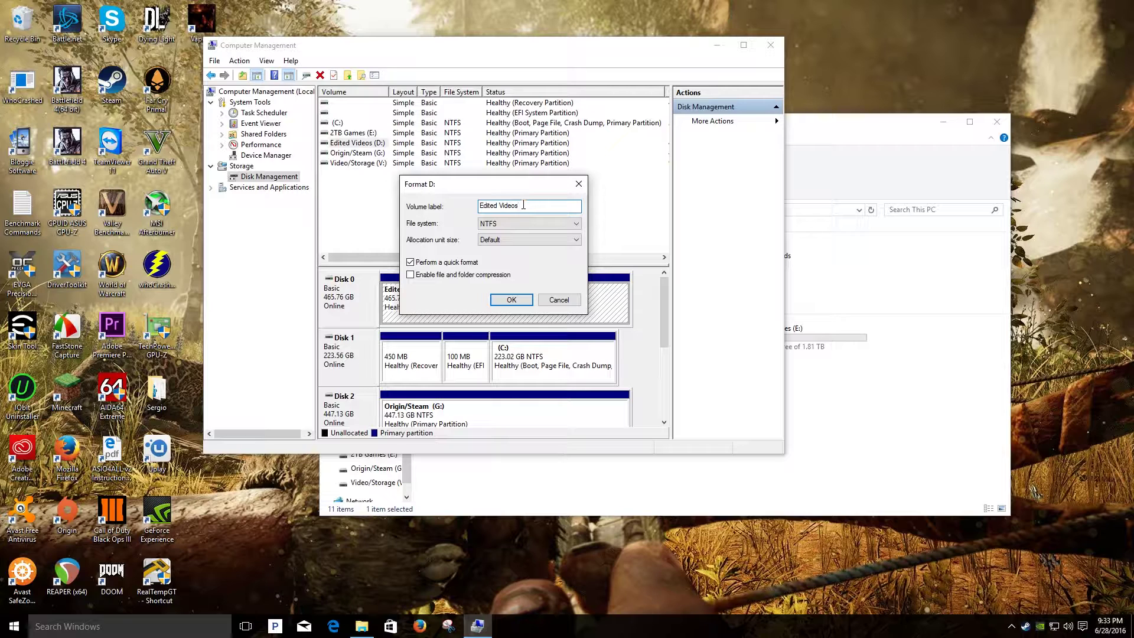
{"action": "key", "text": "BackSpace"}
{"action": "key", "text": "BackSpace"}
{"action": "key", "text": "BackSpace"}
{"action": "key", "text": "BackSpace"}
{"action": "key", "text": "BackSpace"}
{"action": "key", "text": "BackSpace"}
{"action": "key", "text": "BackSpace"}
{"action": "key", "text": "BackSpace"}
{"action": "key", "text": "BackSpace"}
{"action": "key", "text": "BackSpace"}
{"action": "key", "text": "BackSpace"}
{"action": "type", "text": "New Steam"}
{"action": "left_click", "coordinate": [506, 302]}
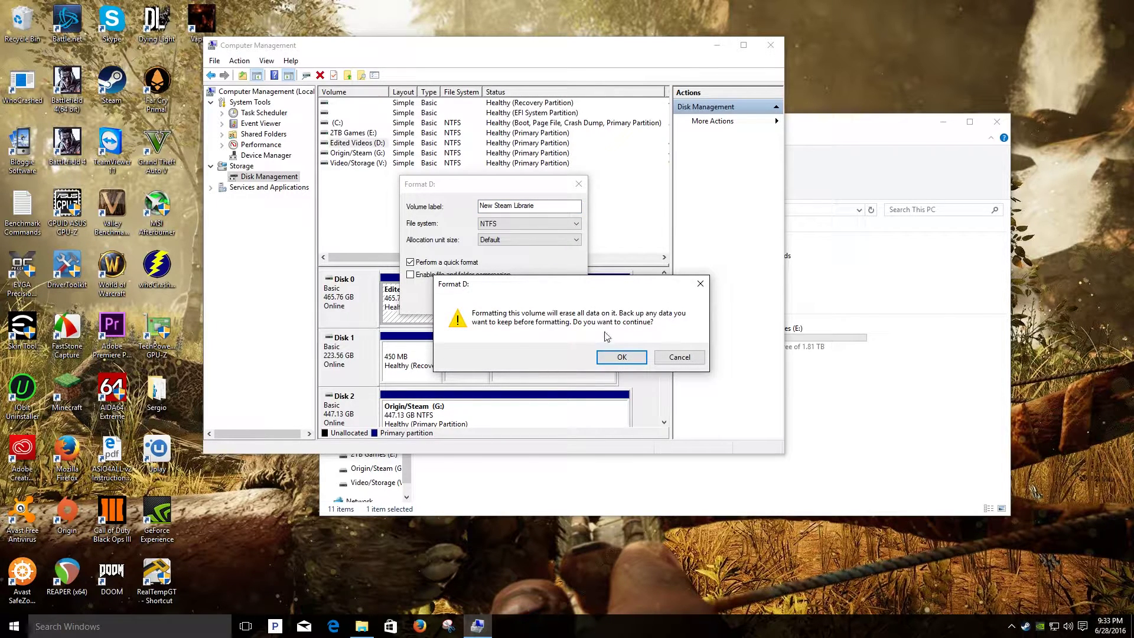
{"action": "left_click", "coordinate": [618, 356]}
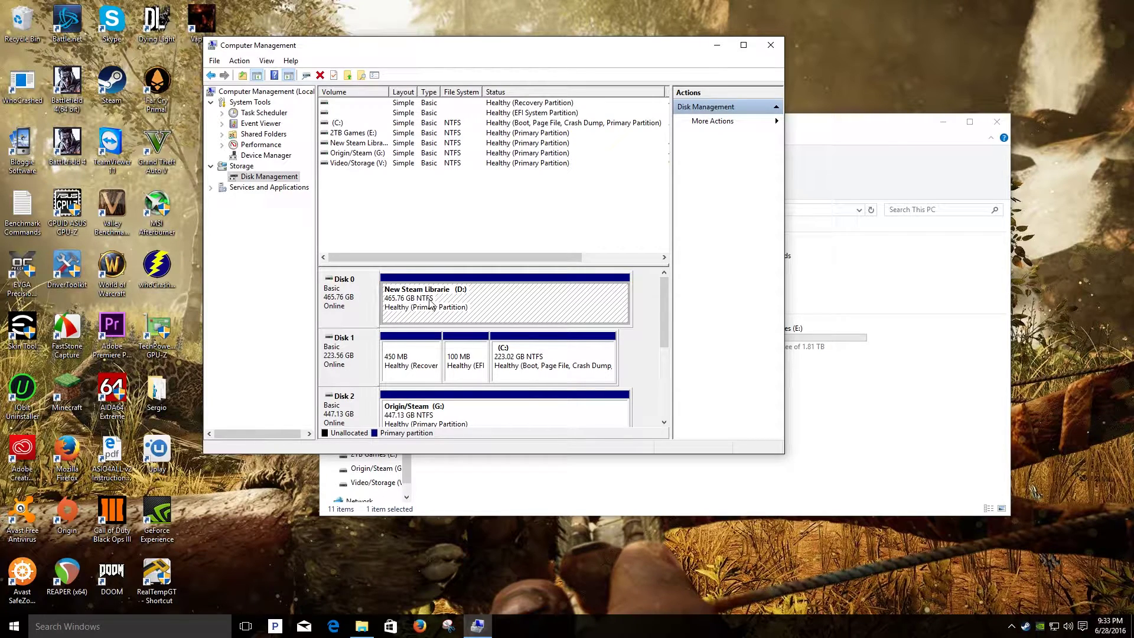
Step: Close Computer Management, confirm New Steam Librarie (D:) has 465 GB free, and close Explorer
{"action": "left_click", "coordinate": [763, 50]}
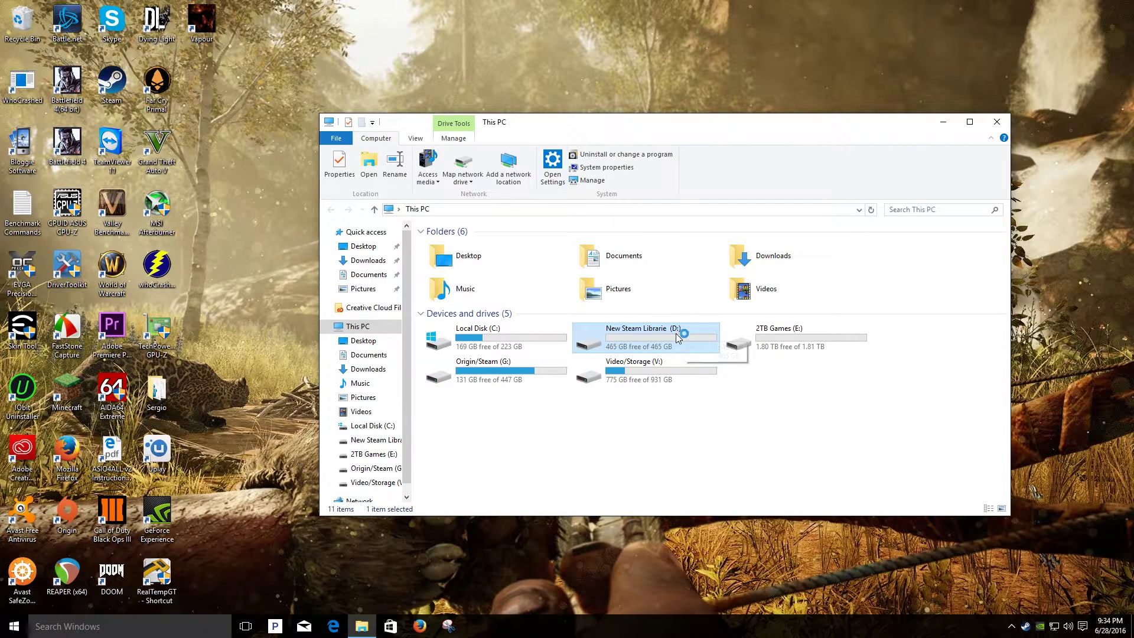
{"action": "left_click", "coordinate": [307, 189]}
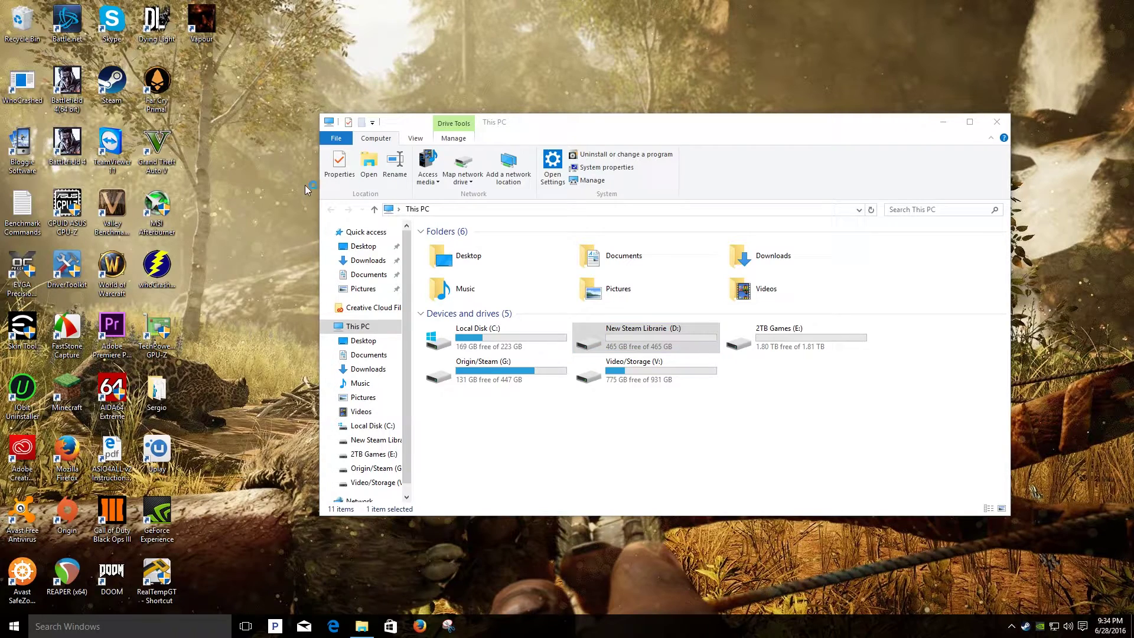
{"action": "left_click", "coordinate": [997, 122]}
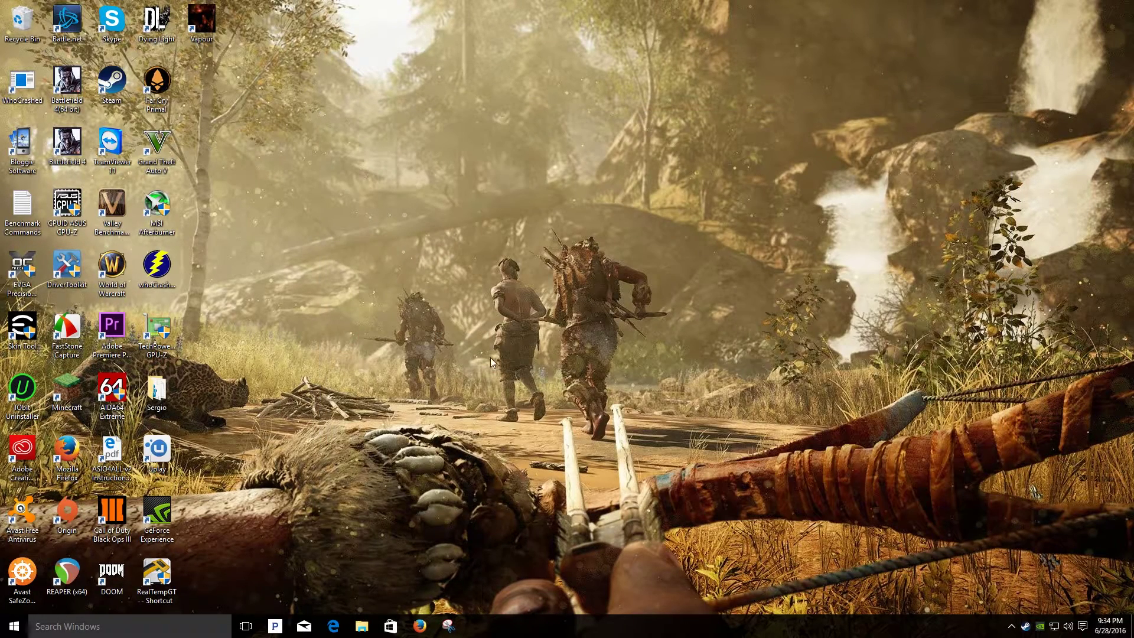
Step: Launch Steam and open the Steam Library Folders list from Settings > Downloads
{"action": "double_click", "coordinate": [118, 97]}
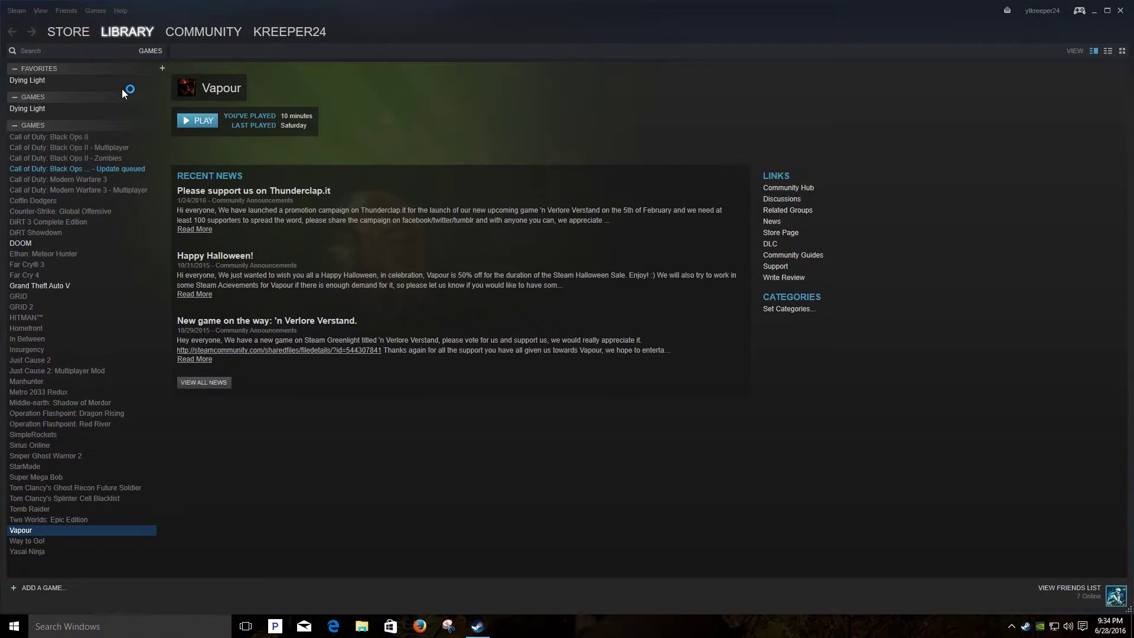
{"action": "left_click", "coordinate": [16, 11]}
{"action": "left_click", "coordinate": [26, 93]}
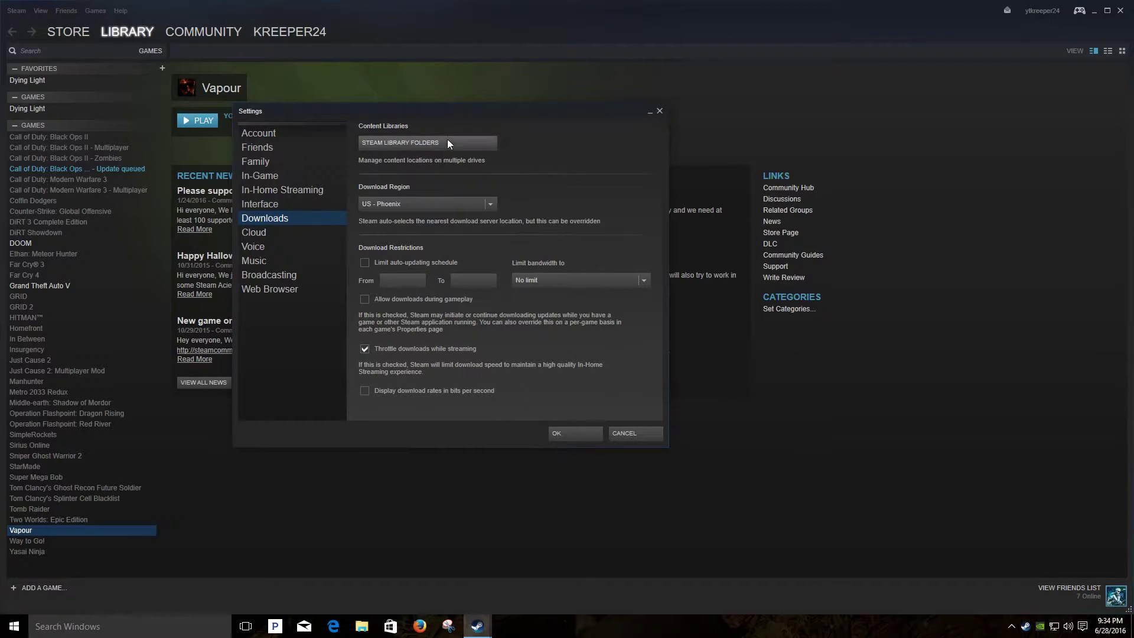
{"action": "left_click", "coordinate": [400, 143]}
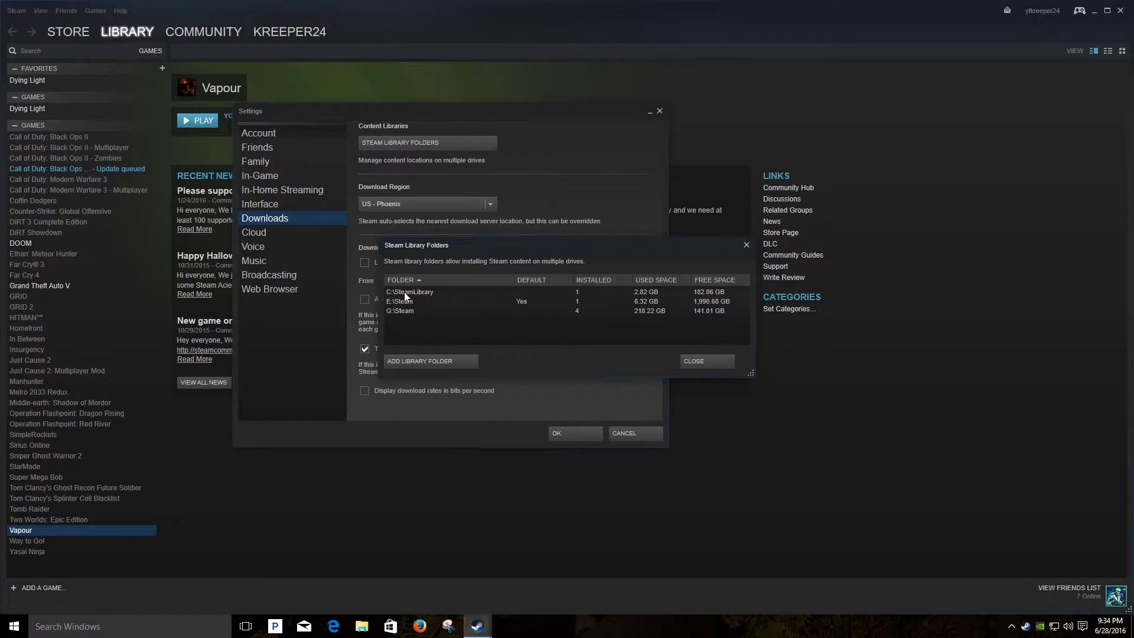
Step: Try adding D:\ as a library folder and dismiss the drive-root error
{"action": "left_click", "coordinate": [412, 360]}
{"action": "left_click", "coordinate": [579, 233]}
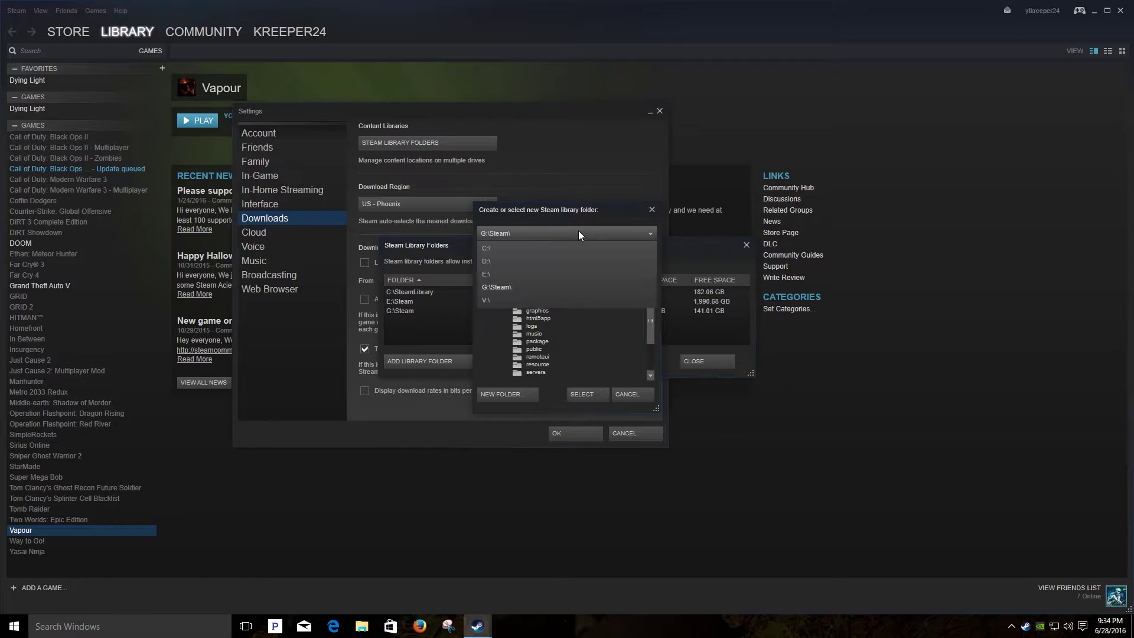
{"action": "left_click", "coordinate": [488, 263]}
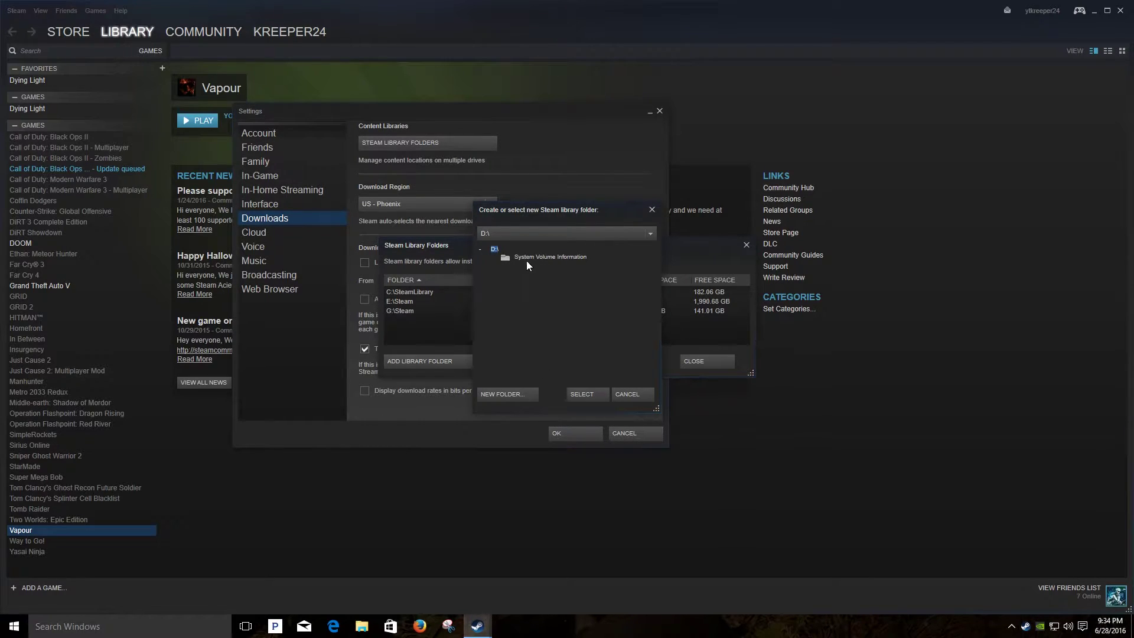
{"action": "left_click", "coordinate": [582, 395]}
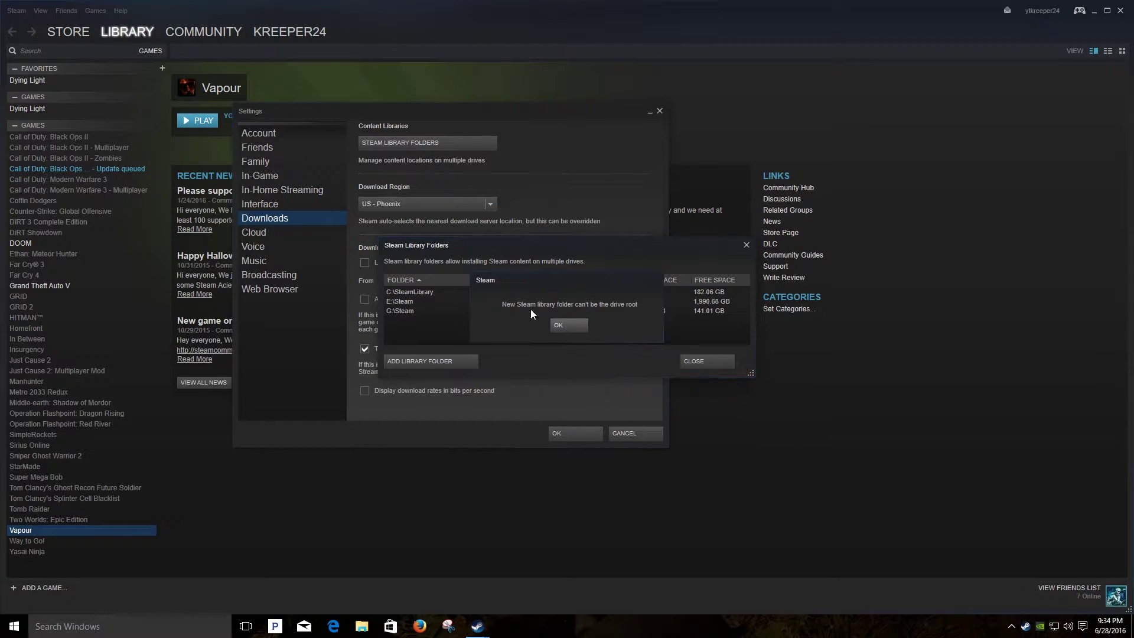
{"action": "left_click", "coordinate": [573, 324]}
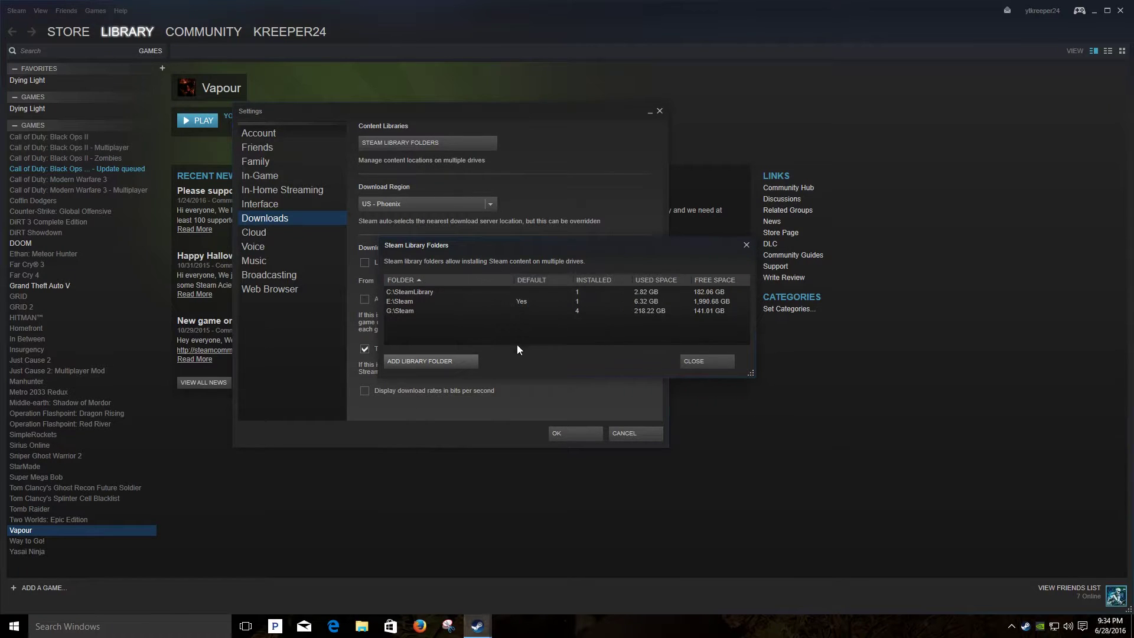
Step: Create a new folder named STEAM on the New Steam Librarie (D:) drive
{"action": "left_click", "coordinate": [362, 625]}
{"action": "double_click", "coordinate": [642, 339]}
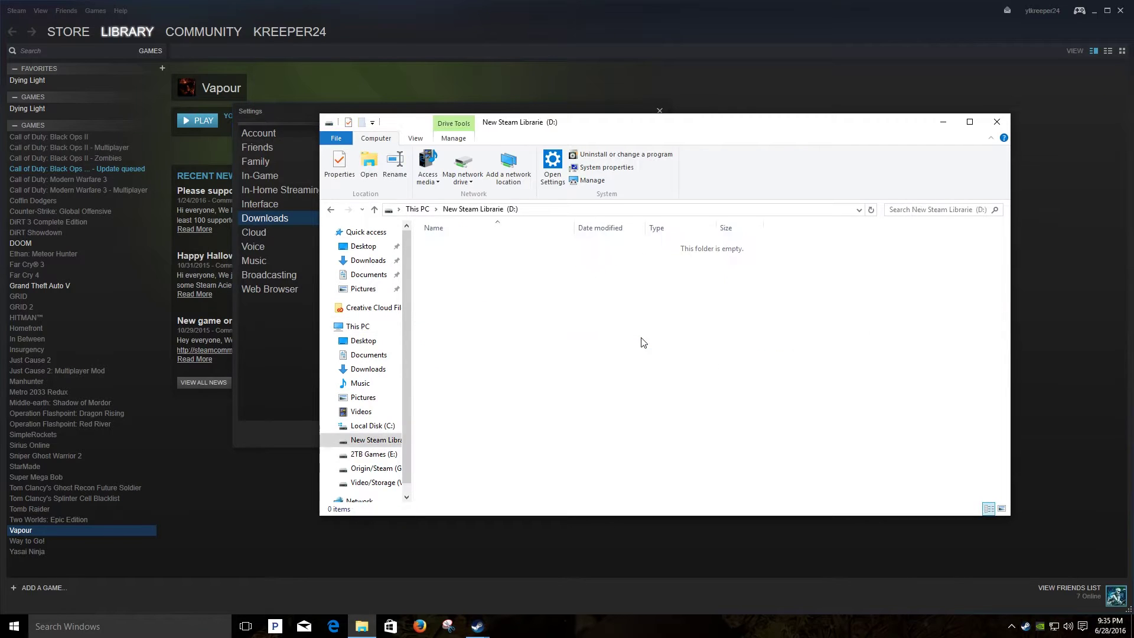
{"action": "right_click", "coordinate": [479, 272]}
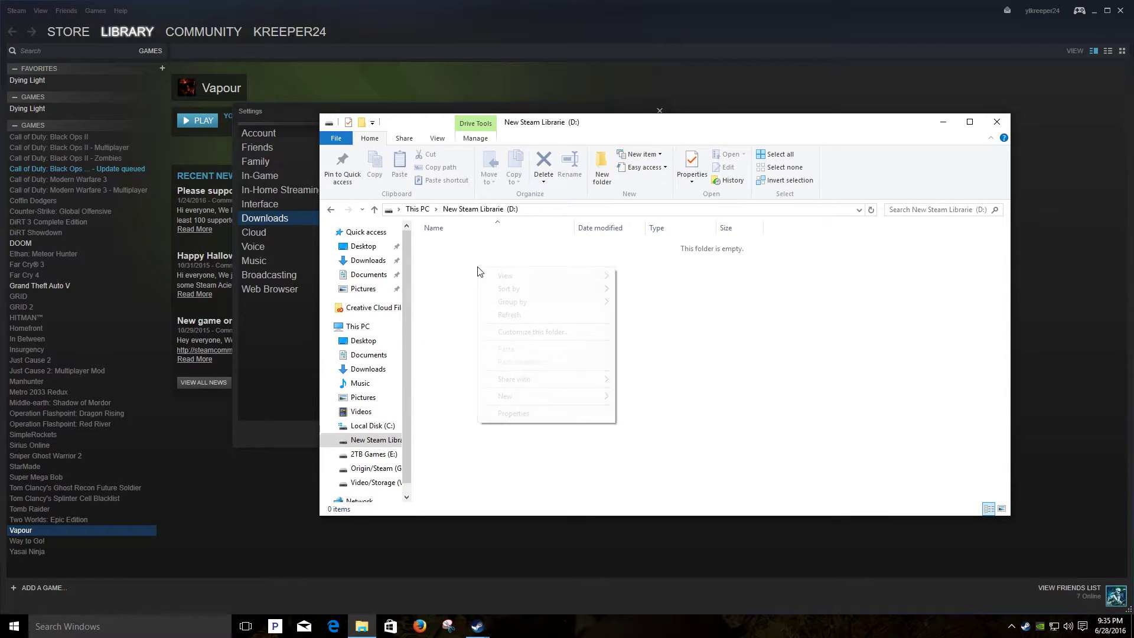
{"action": "left_click", "coordinate": [460, 266]}
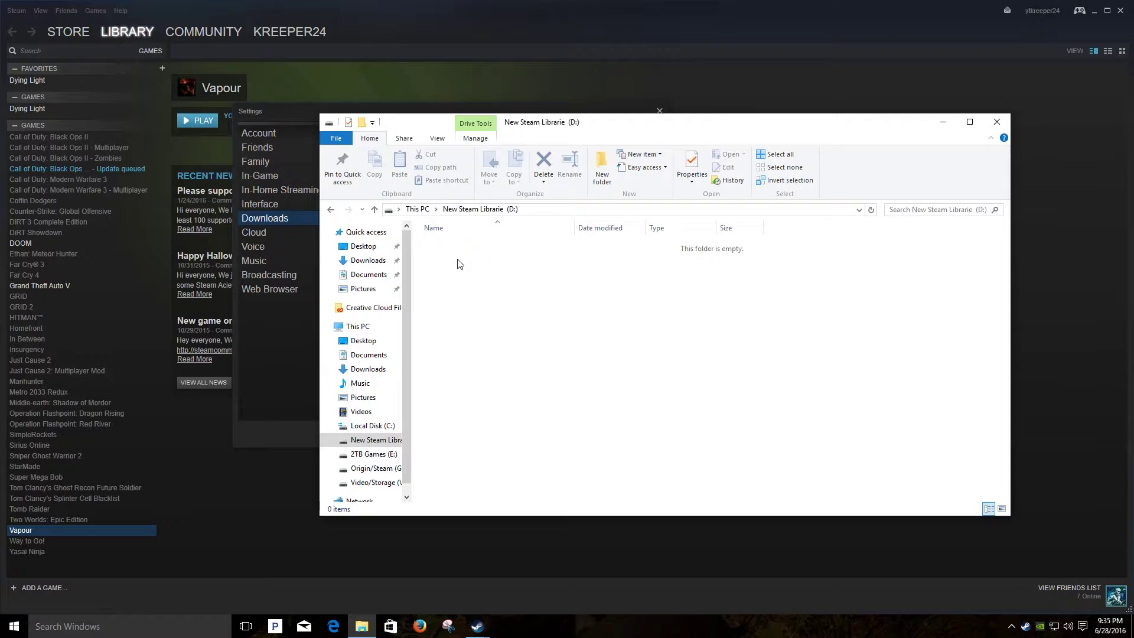
{"action": "right_click", "coordinate": [458, 263]}
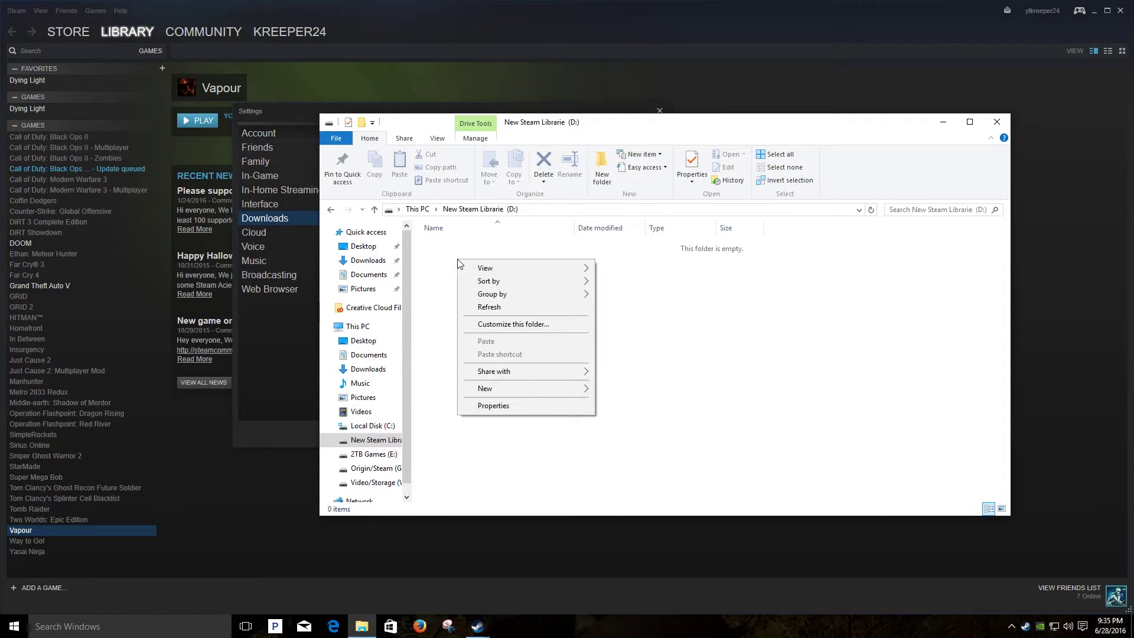
{"action": "mouse_move", "coordinate": [505, 389]}
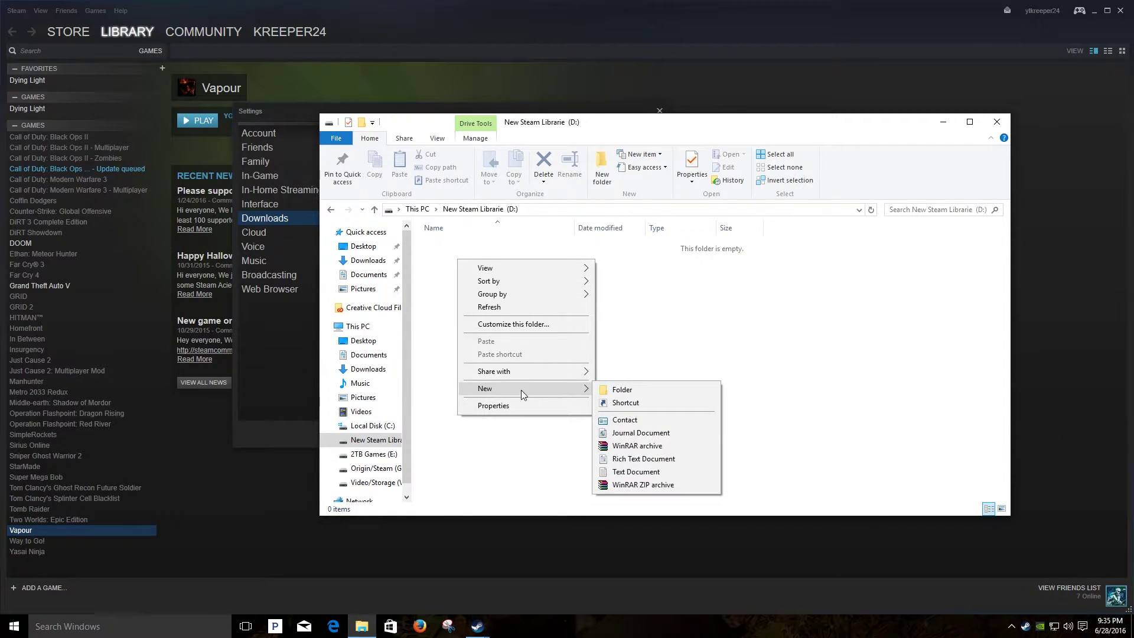
{"action": "left_click", "coordinate": [639, 388]}
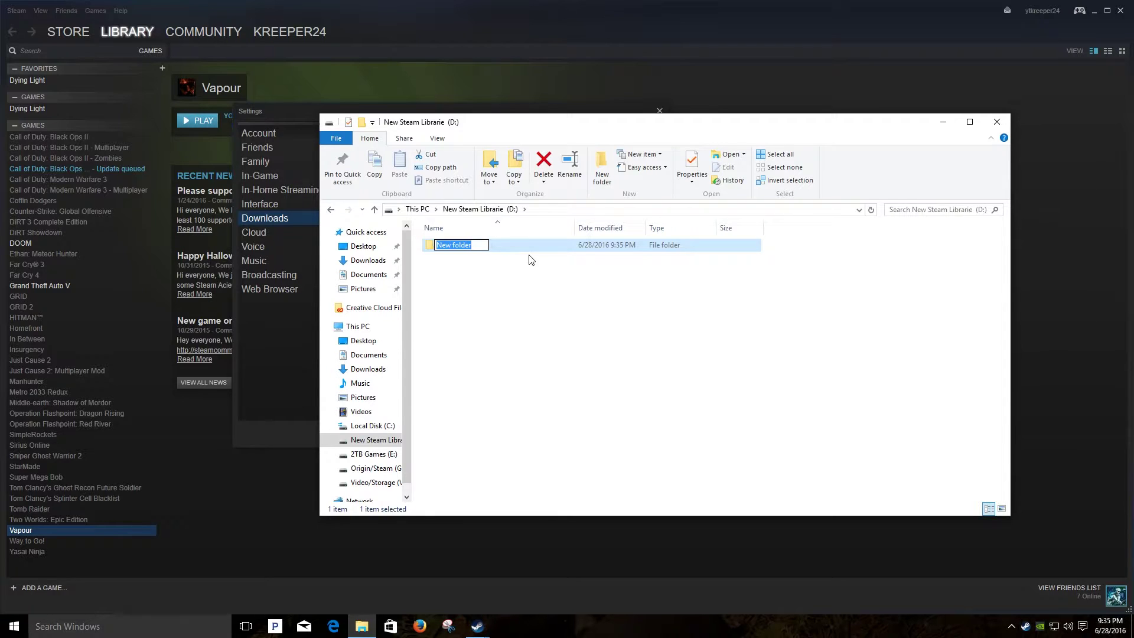
{"action": "type", "text": "STEAM"}
{"action": "key", "text": "Return"}
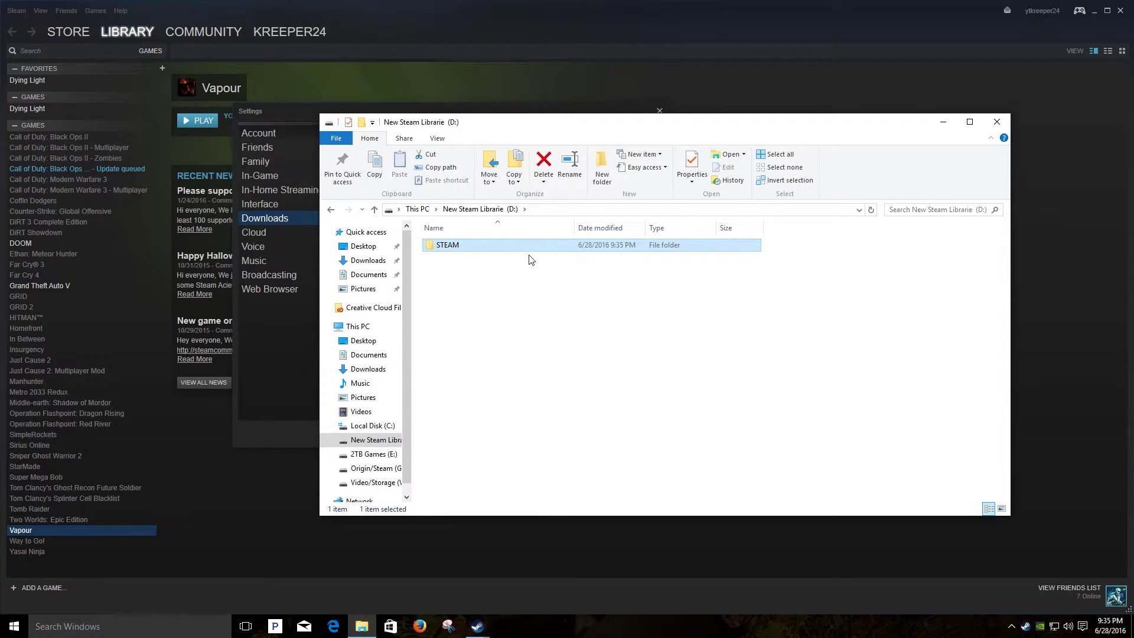
{"action": "left_click", "coordinate": [560, 281]}
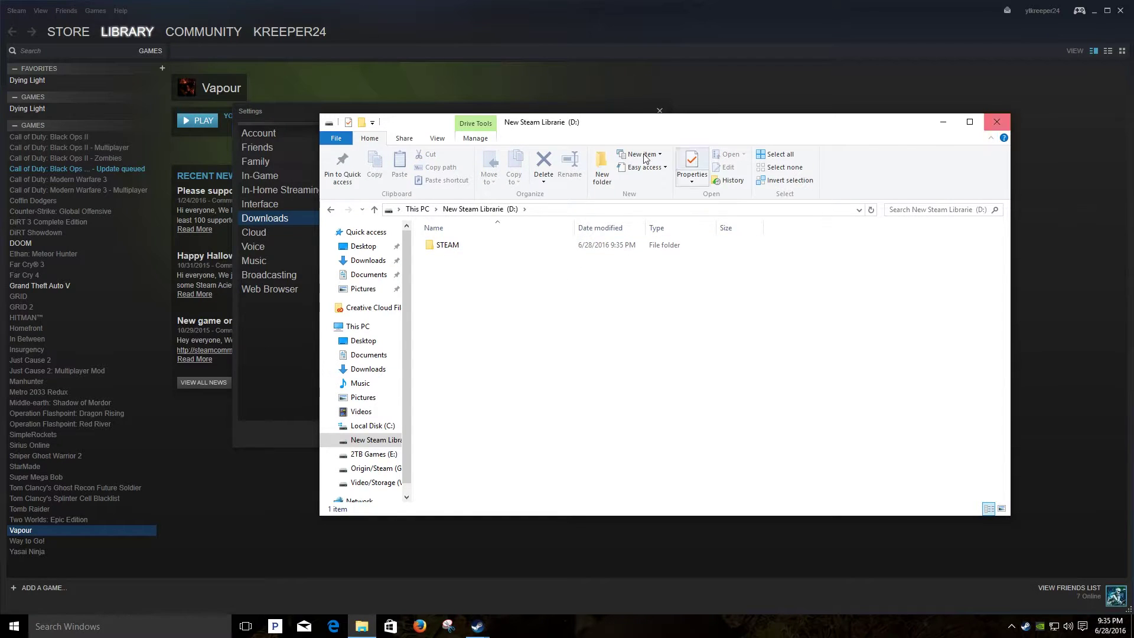
Step: Reopen D: to verify the STEAM folder, then close File Explorer
{"action": "left_click", "coordinate": [331, 209]}
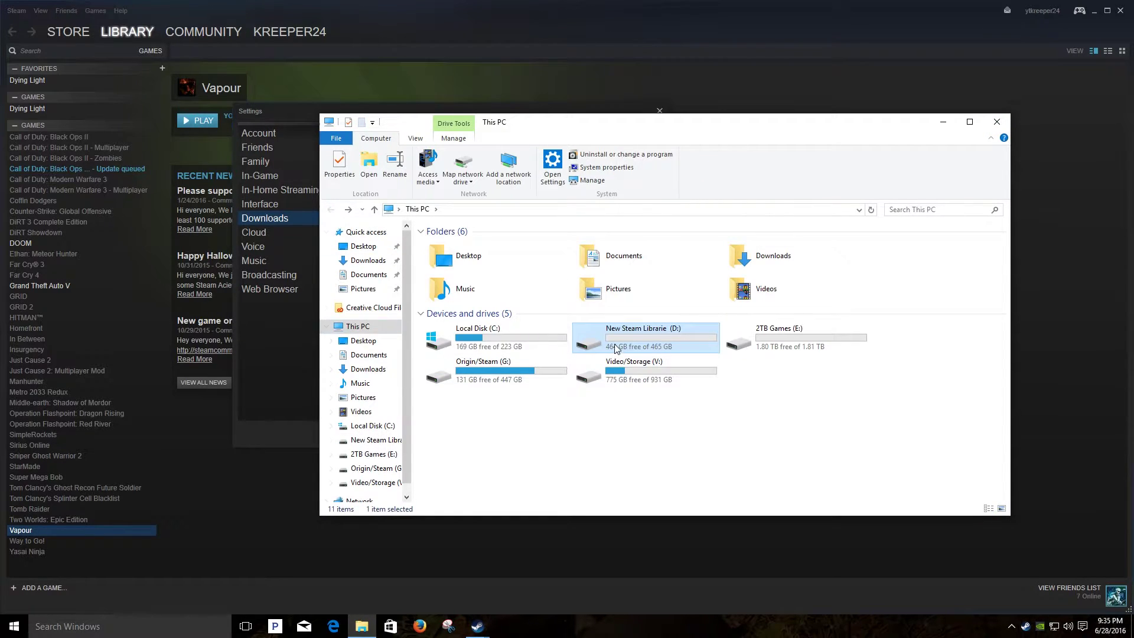
{"action": "double_click", "coordinate": [654, 334]}
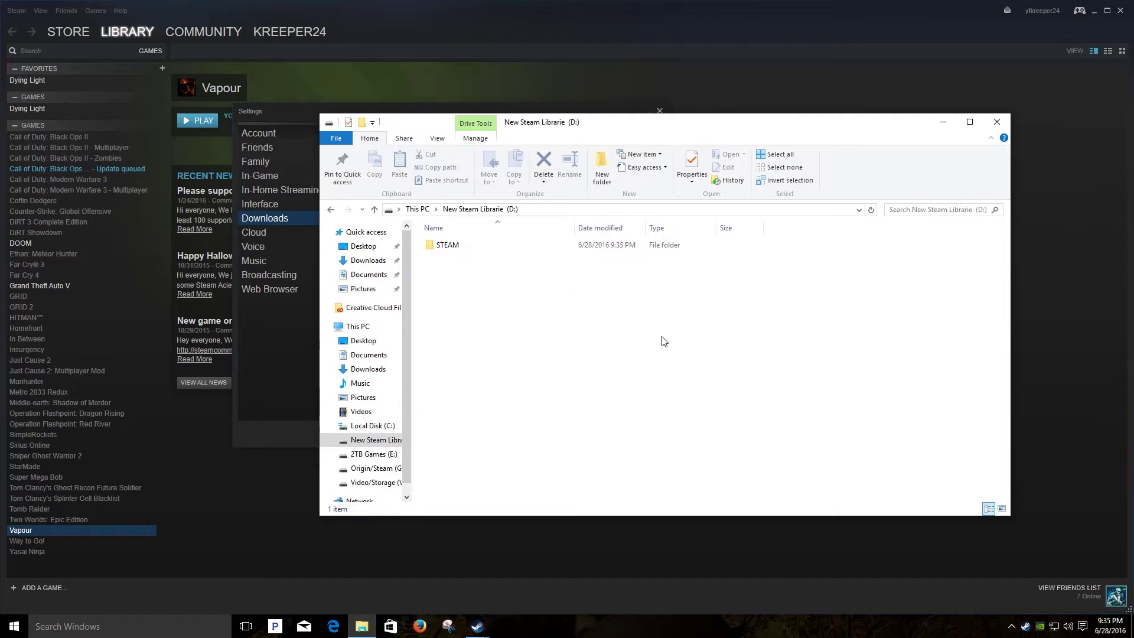
{"action": "left_click", "coordinate": [460, 246]}
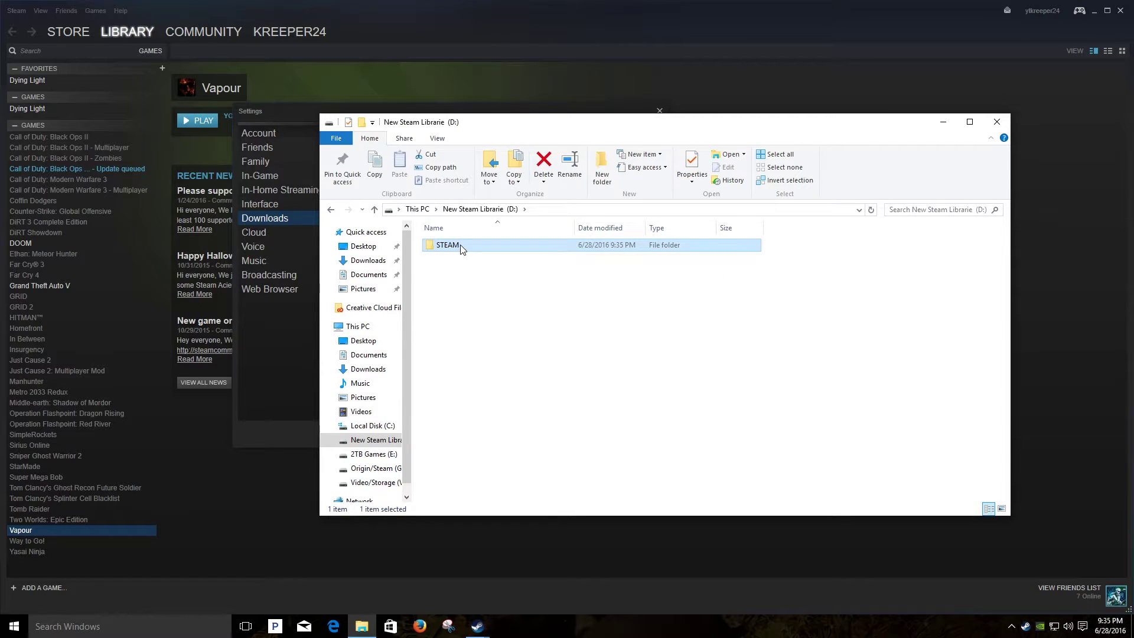
{"action": "left_click", "coordinate": [998, 122]}
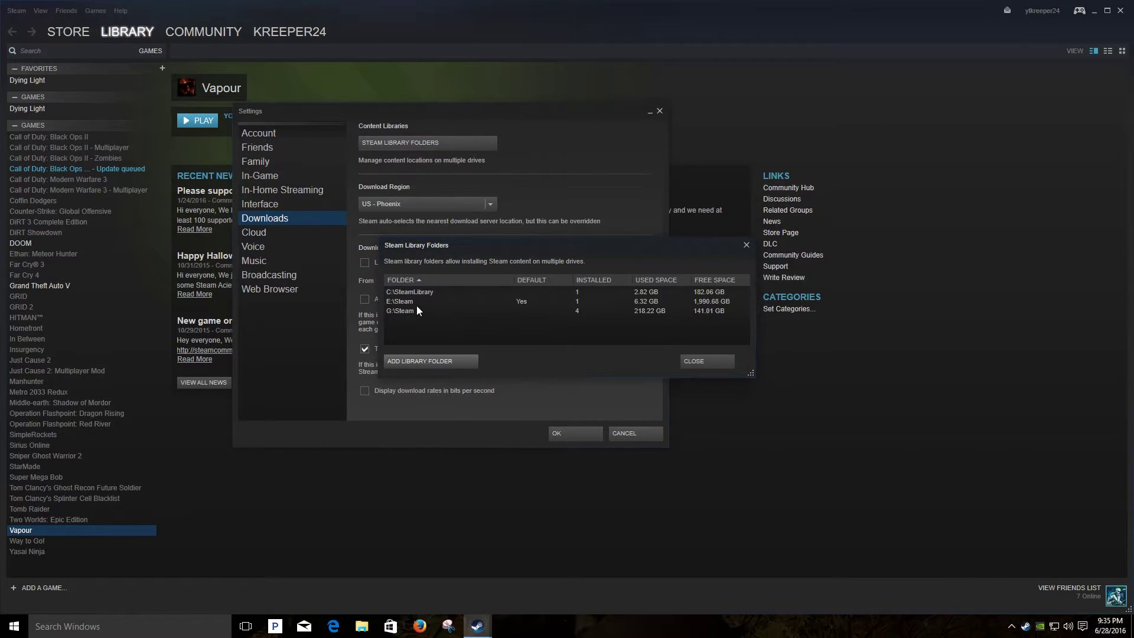
Step: Add D:\STEAM as a new Steam library folder
{"action": "left_click", "coordinate": [427, 363]}
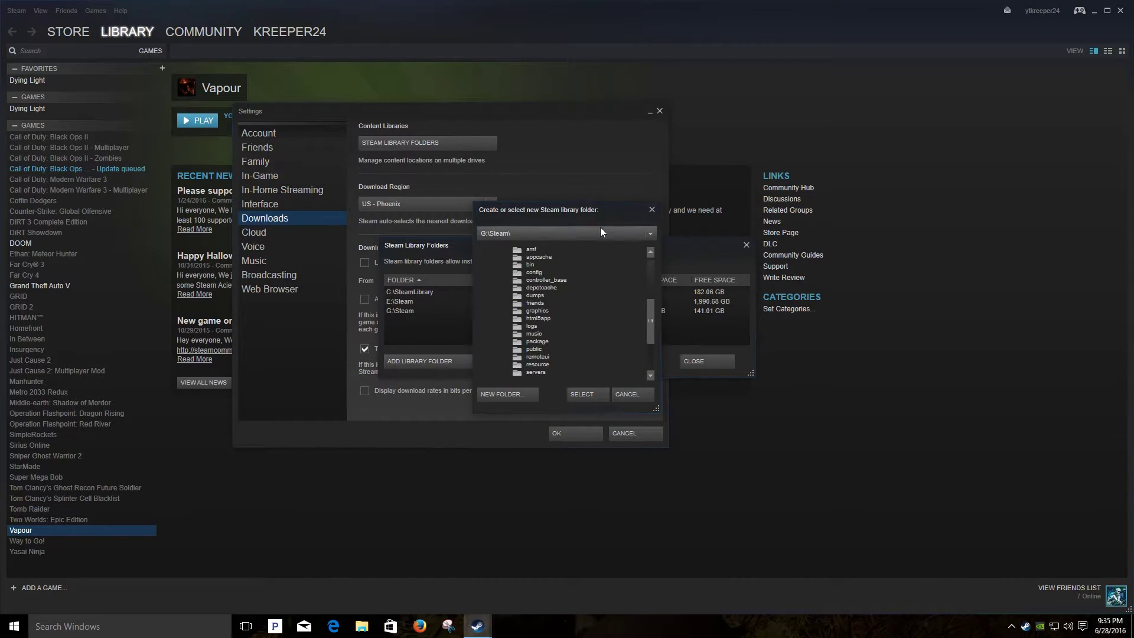
{"action": "left_click", "coordinate": [601, 231]}
{"action": "left_click", "coordinate": [512, 240]}
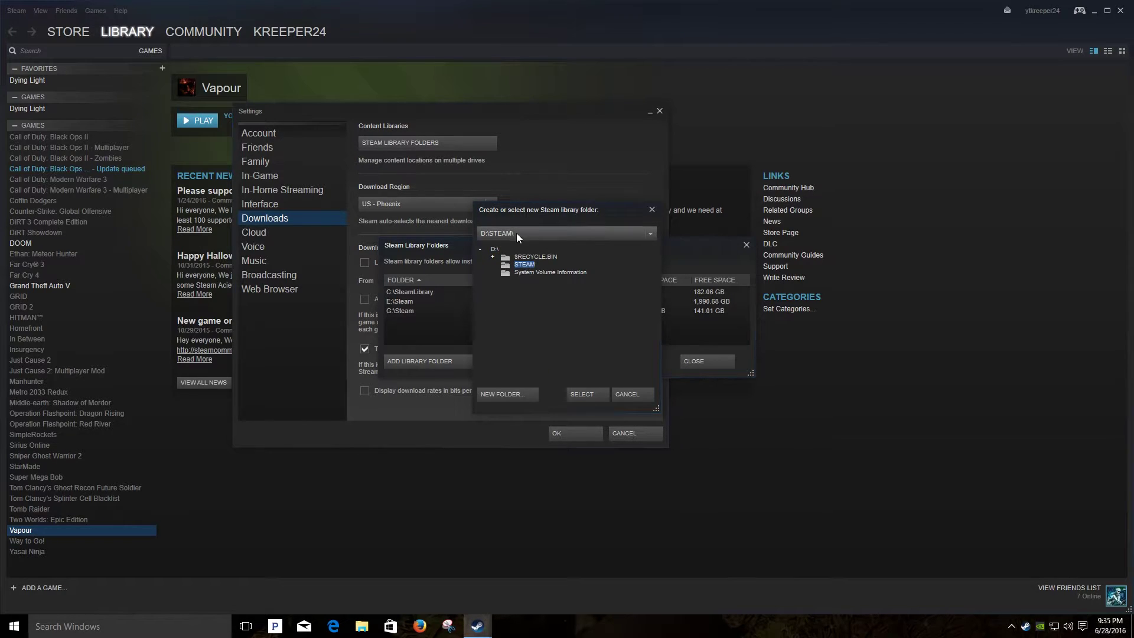
{"action": "left_click", "coordinate": [579, 398]}
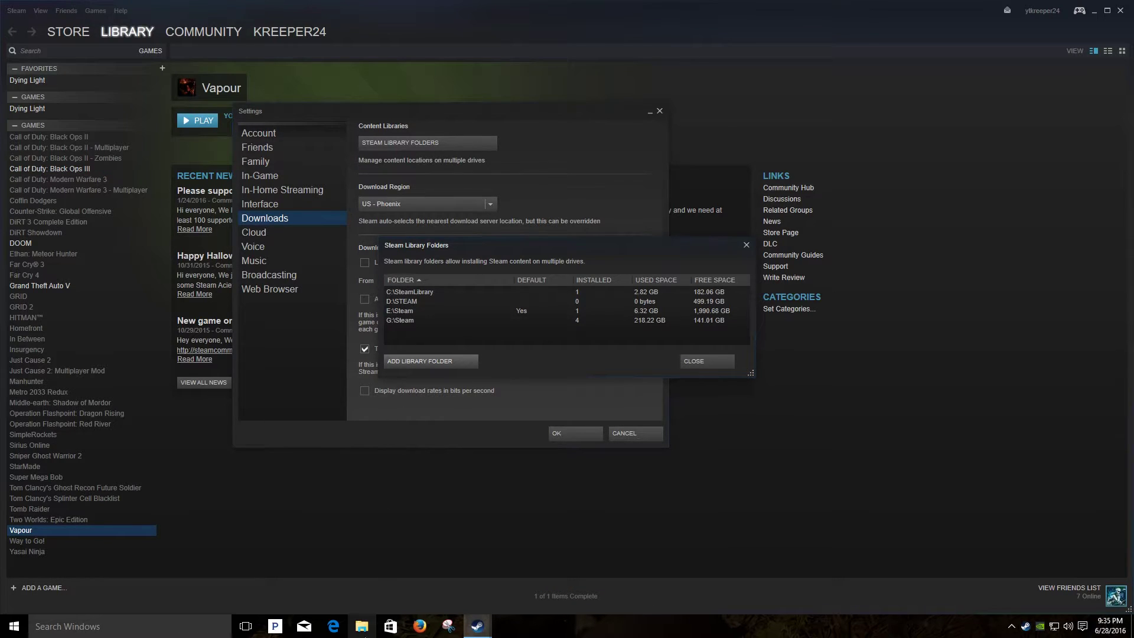
{"action": "left_click", "coordinate": [362, 626]}
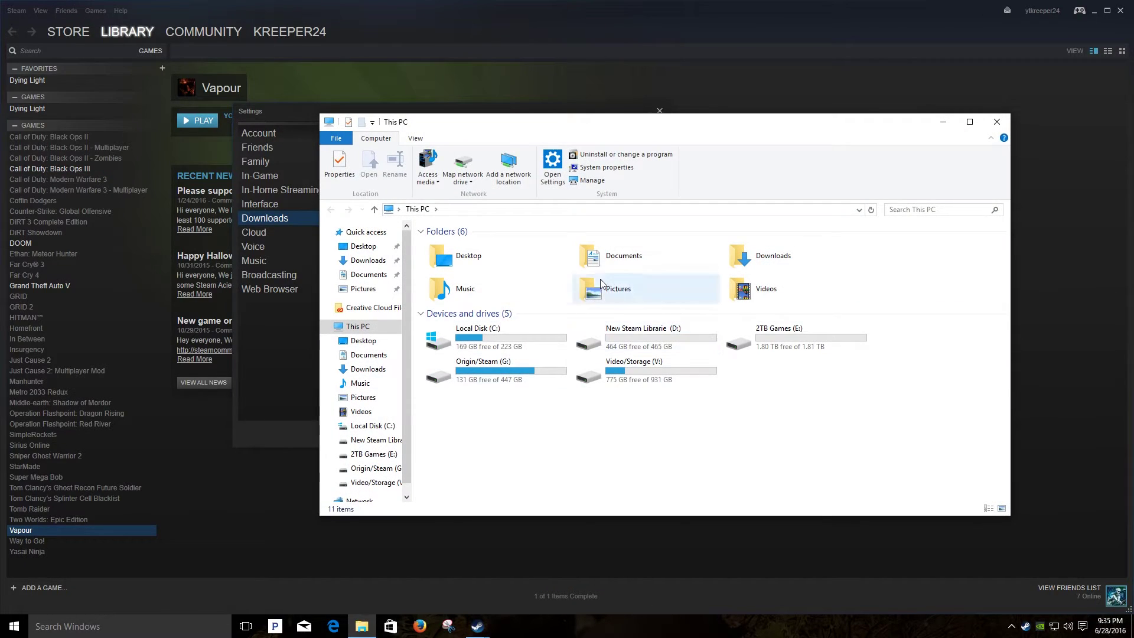
Step: Check that D:\STEAM contains an empty steamapps folder, then close Explorer and Steam settings
{"action": "double_click", "coordinate": [639, 348]}
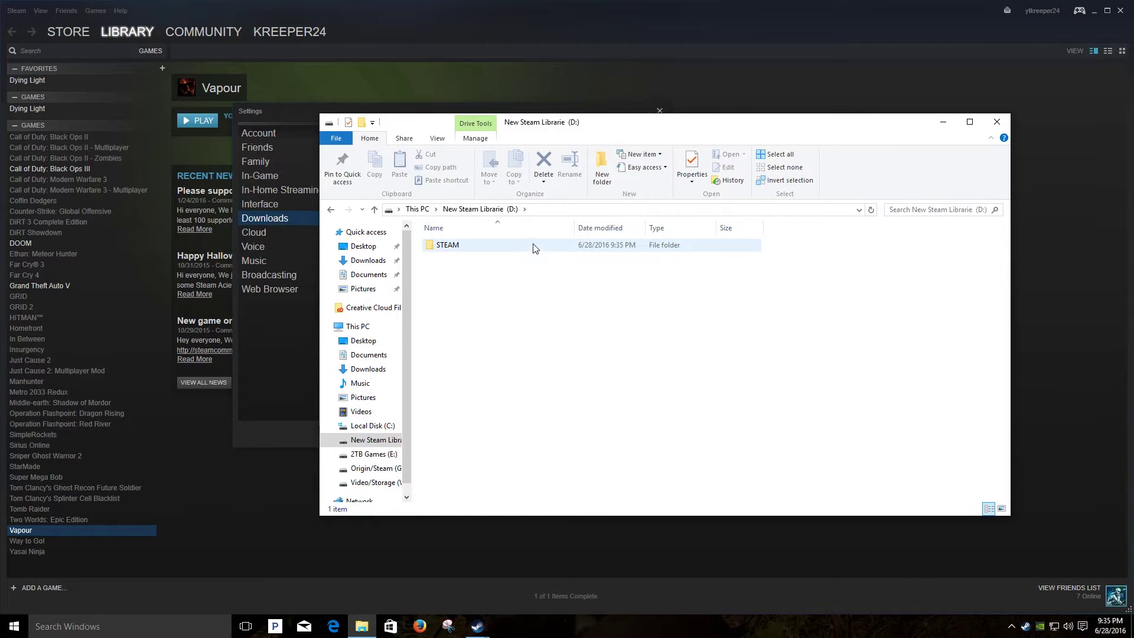
{"action": "double_click", "coordinate": [531, 246]}
{"action": "double_click", "coordinate": [476, 247]}
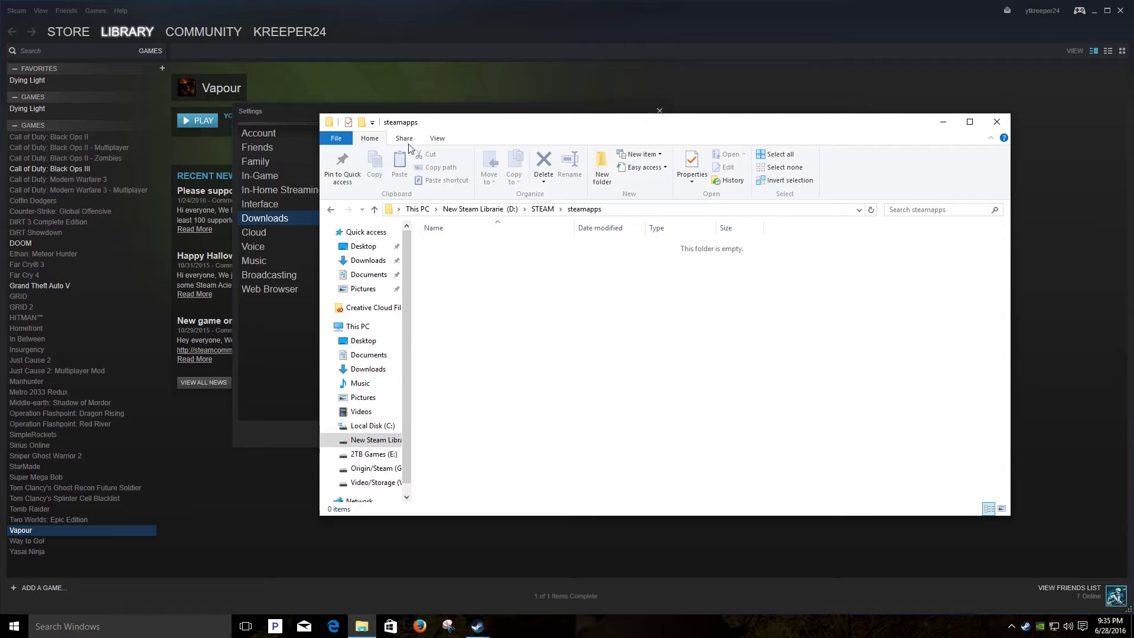
{"action": "left_click", "coordinate": [997, 121]}
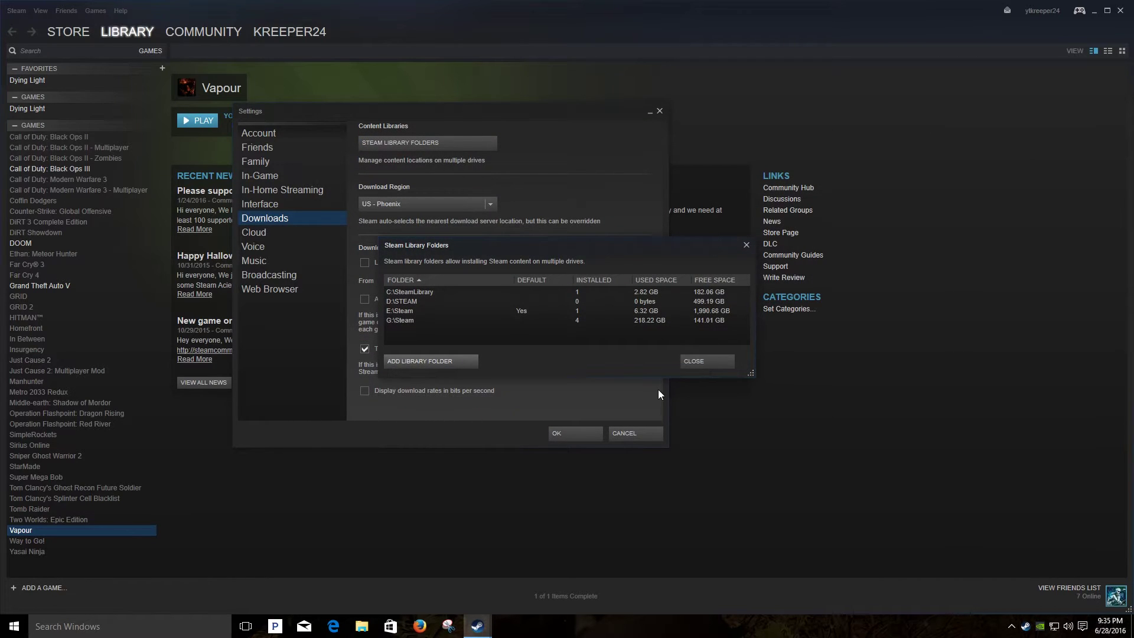
{"action": "left_click", "coordinate": [707, 360]}
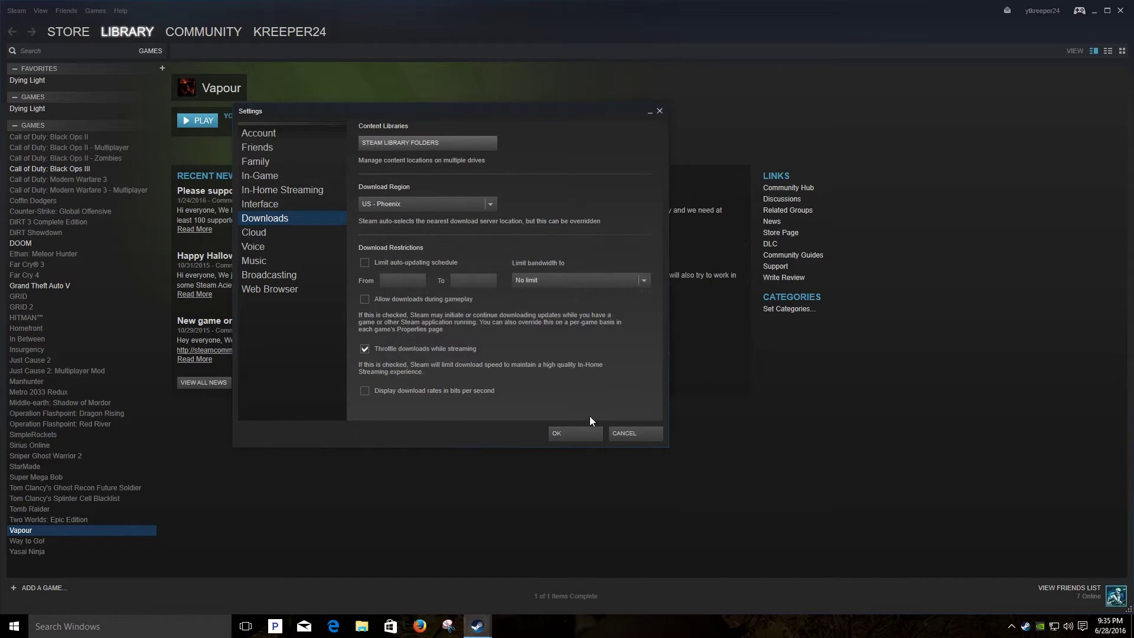
{"action": "left_click", "coordinate": [566, 434]}
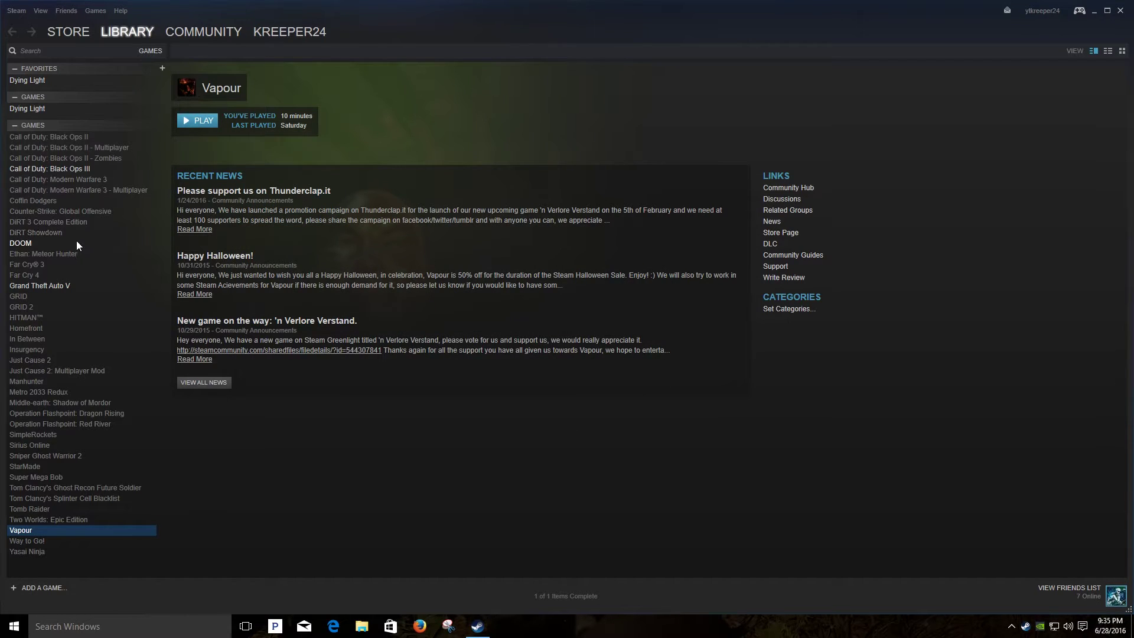
Step: Install Insurgency under D:\STEAM and view its download progress
{"action": "left_click", "coordinate": [56, 350]}
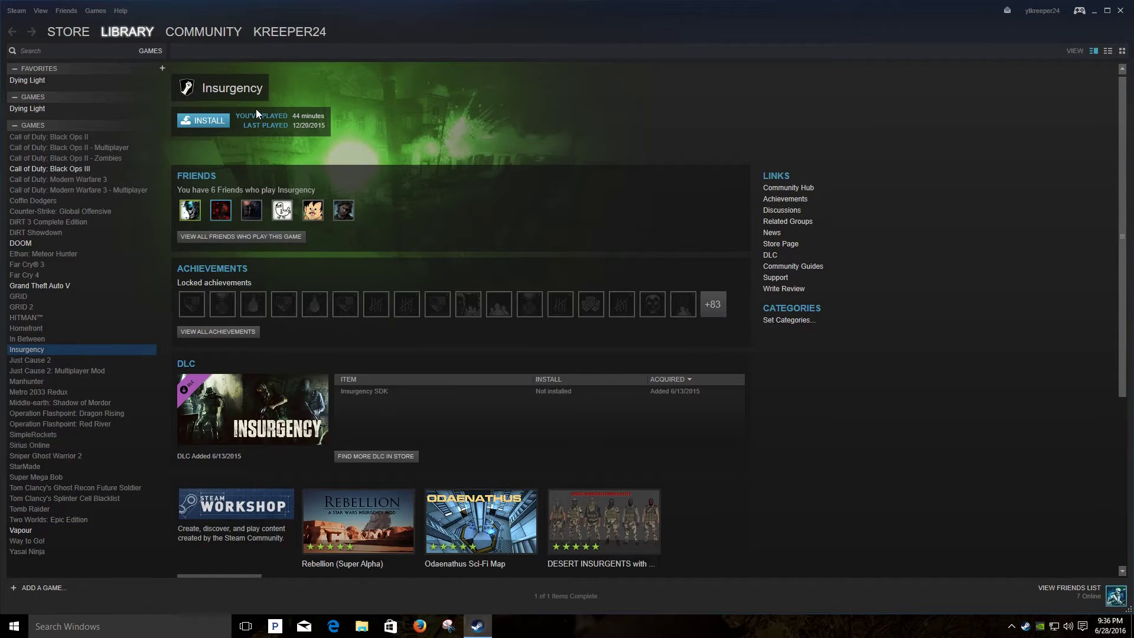
{"action": "left_click", "coordinate": [211, 119]}
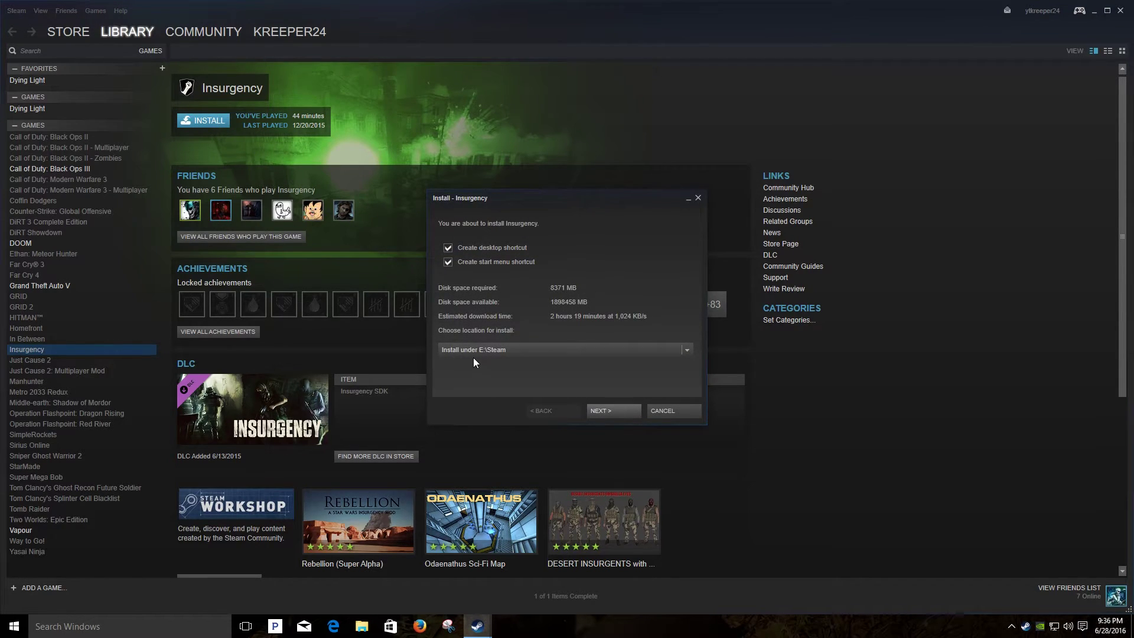
{"action": "left_click", "coordinate": [686, 352]}
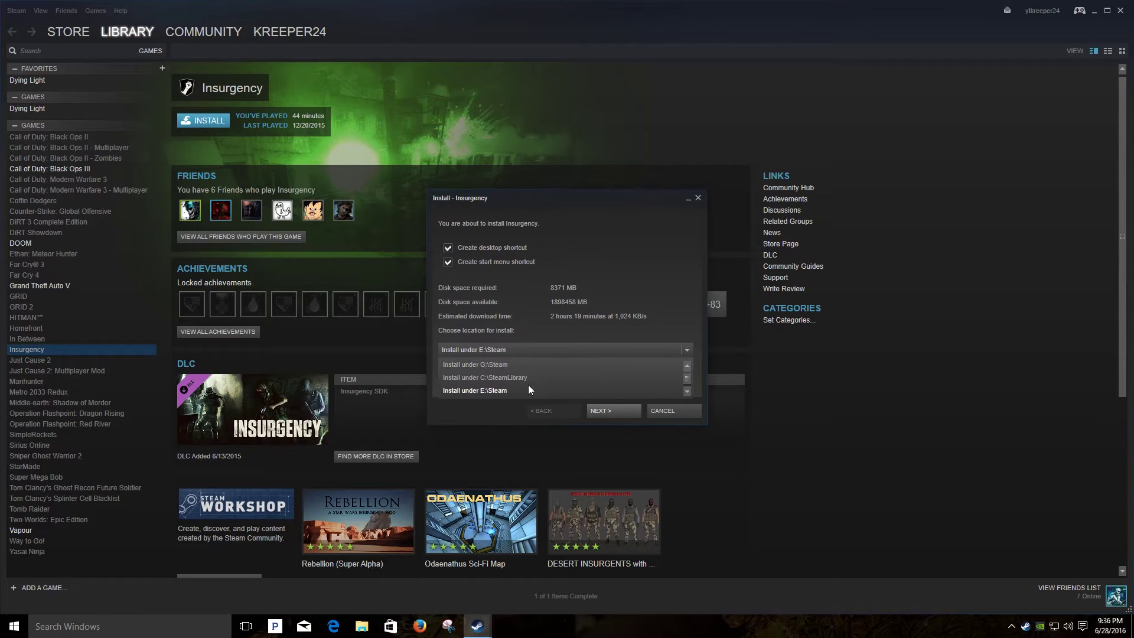
{"action": "scroll", "coordinate": [515, 378], "scroll_direction": "down", "scroll_amount": 2}
{"action": "left_click", "coordinate": [495, 377]}
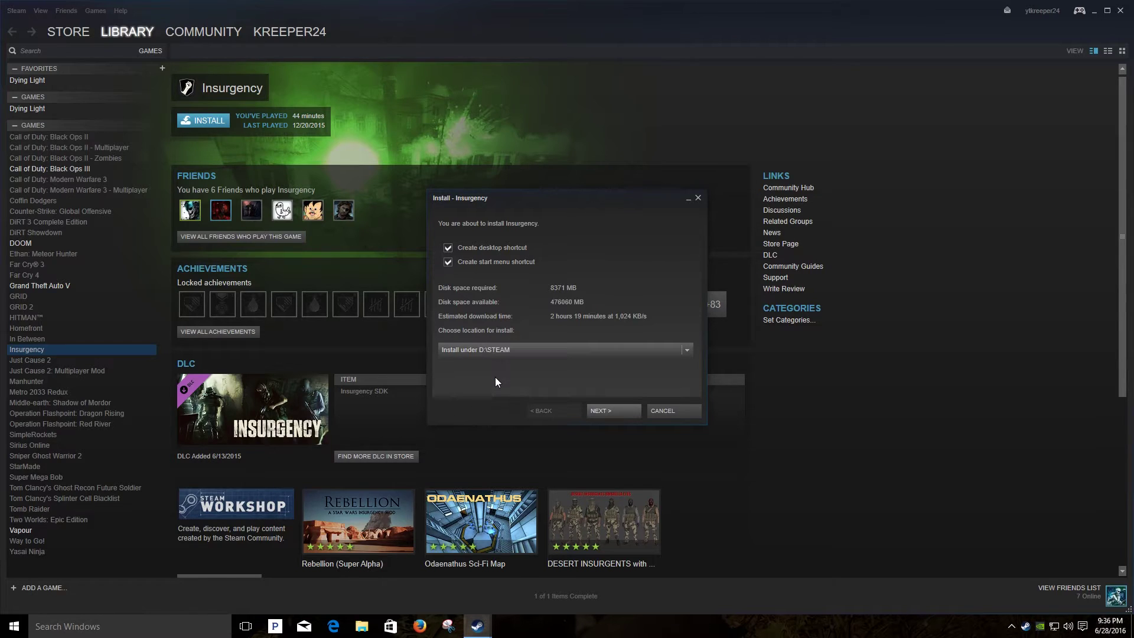
{"action": "left_click", "coordinate": [602, 411]}
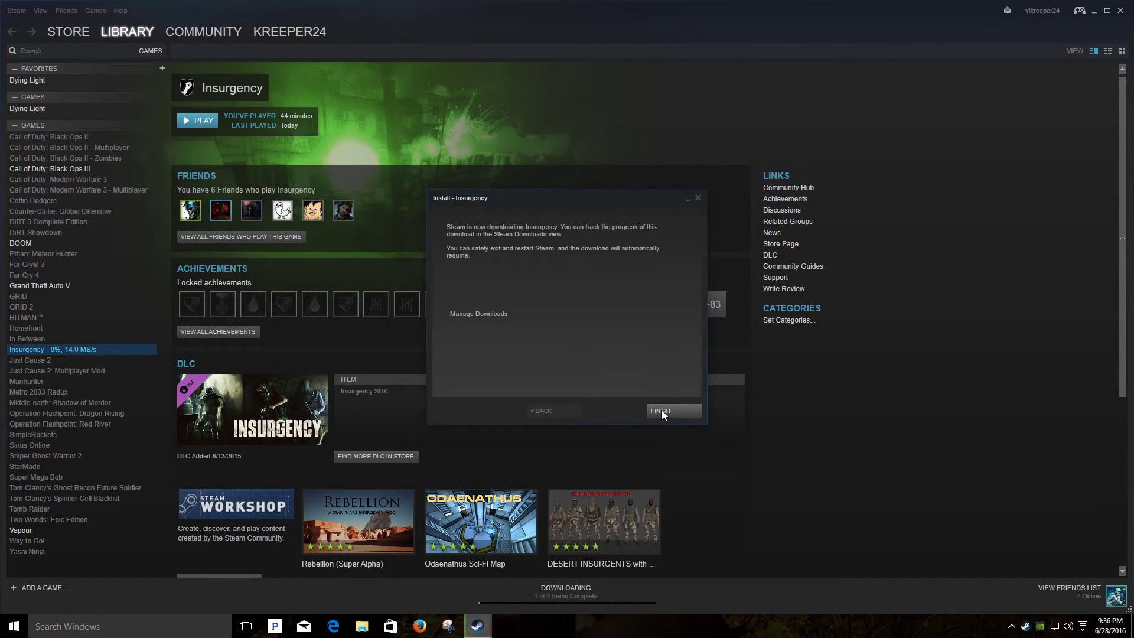
{"action": "left_click", "coordinate": [478, 314]}
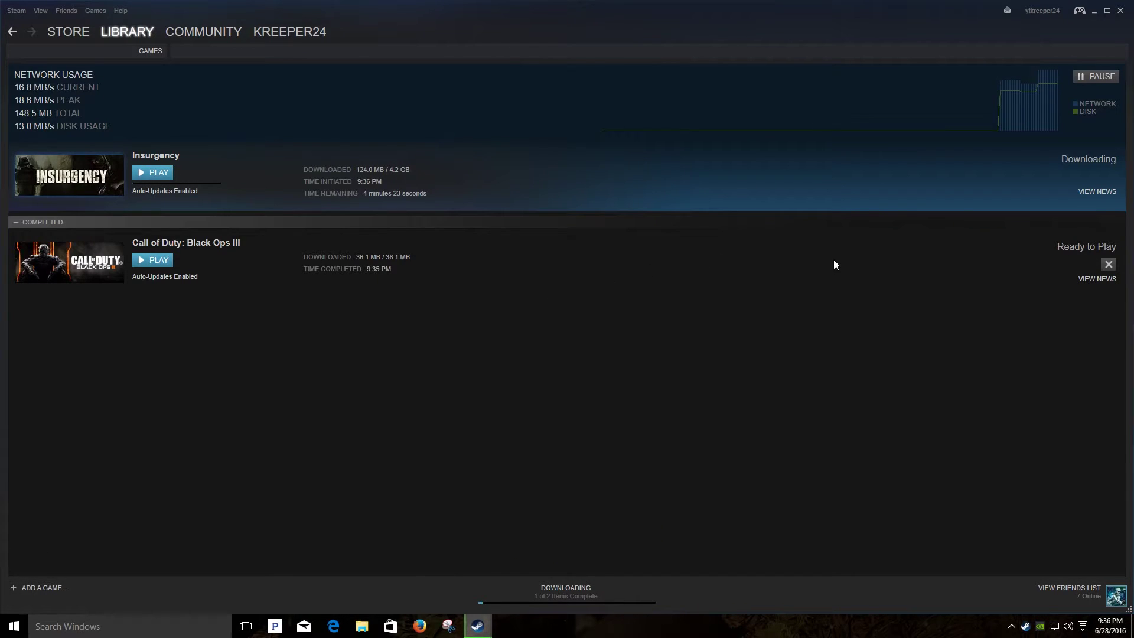
Step: Remove the completed Call of Duty download, then check D:\STEAM\steamapps\downloading for Insurgency's incoming files
{"action": "left_click", "coordinate": [1108, 263]}
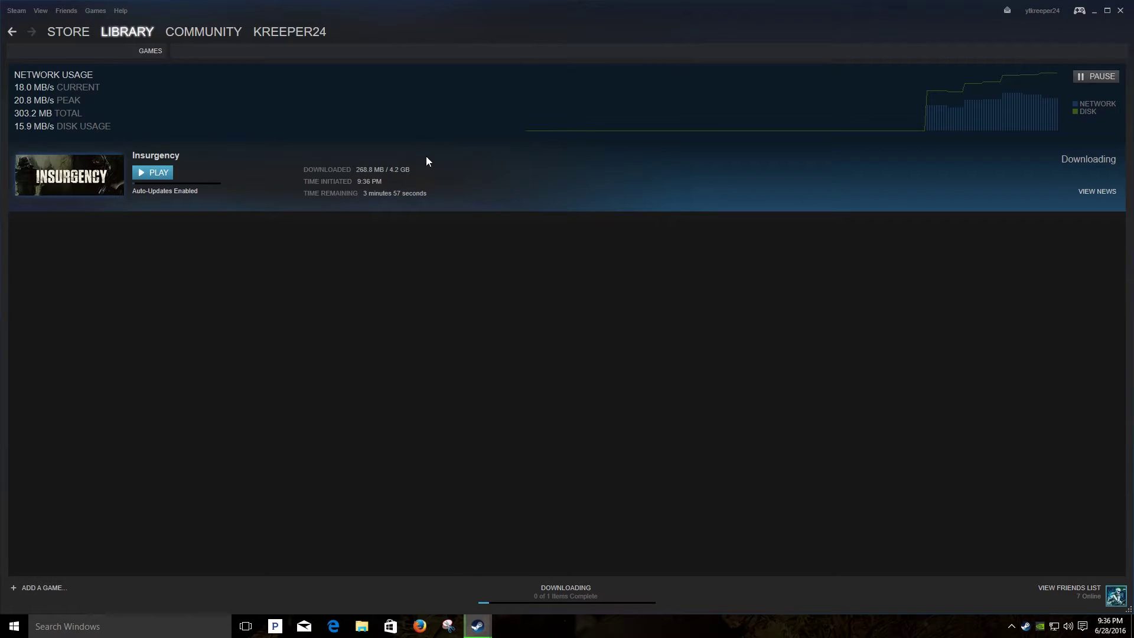
{"action": "left_click", "coordinate": [362, 626]}
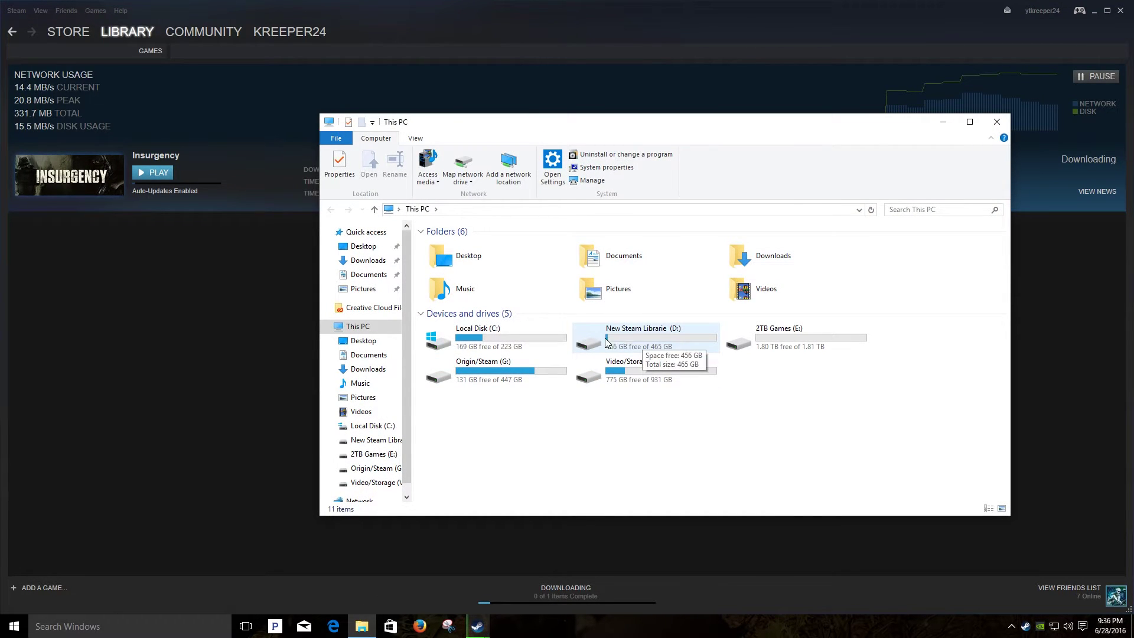
{"action": "double_click", "coordinate": [653, 346]}
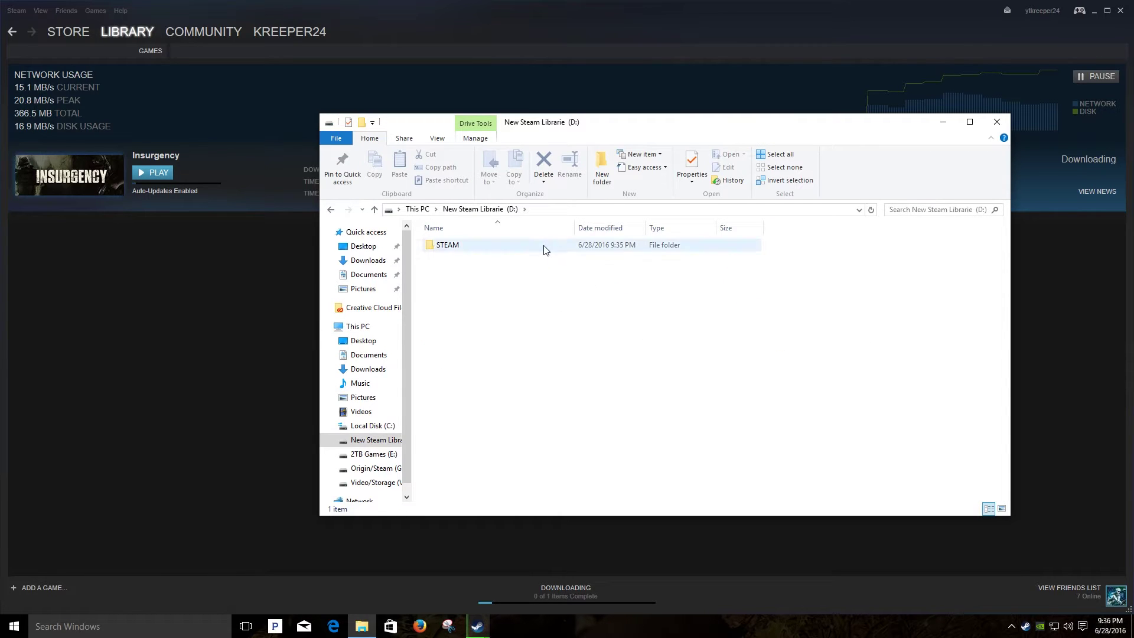
{"action": "double_click", "coordinate": [544, 248]}
{"action": "double_click", "coordinate": [512, 247]}
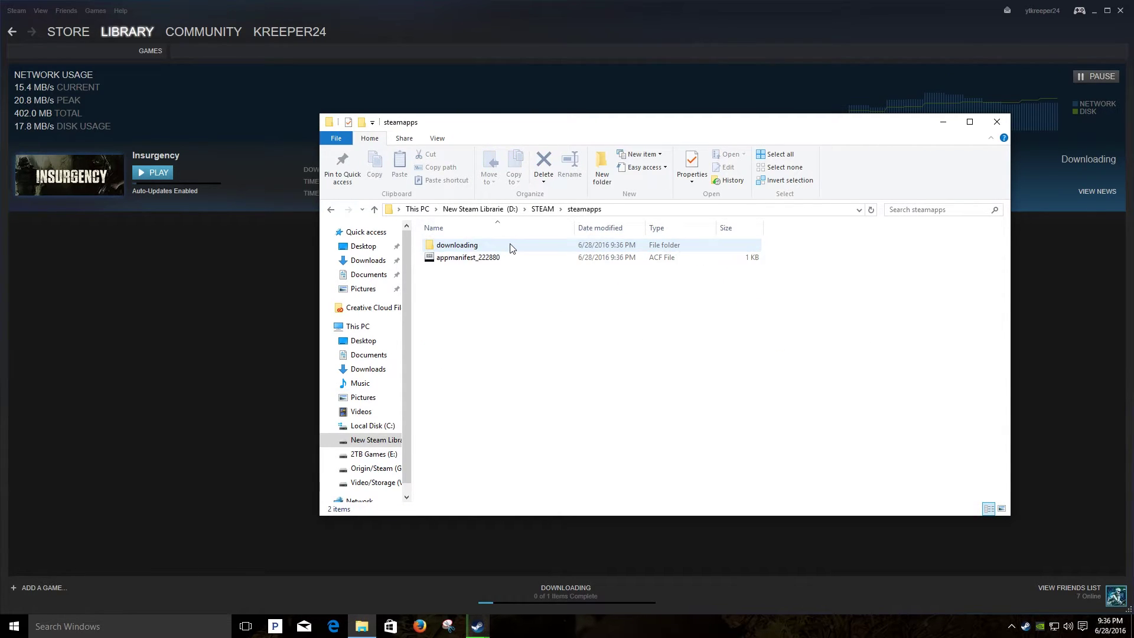
{"action": "double_click", "coordinate": [458, 249]}
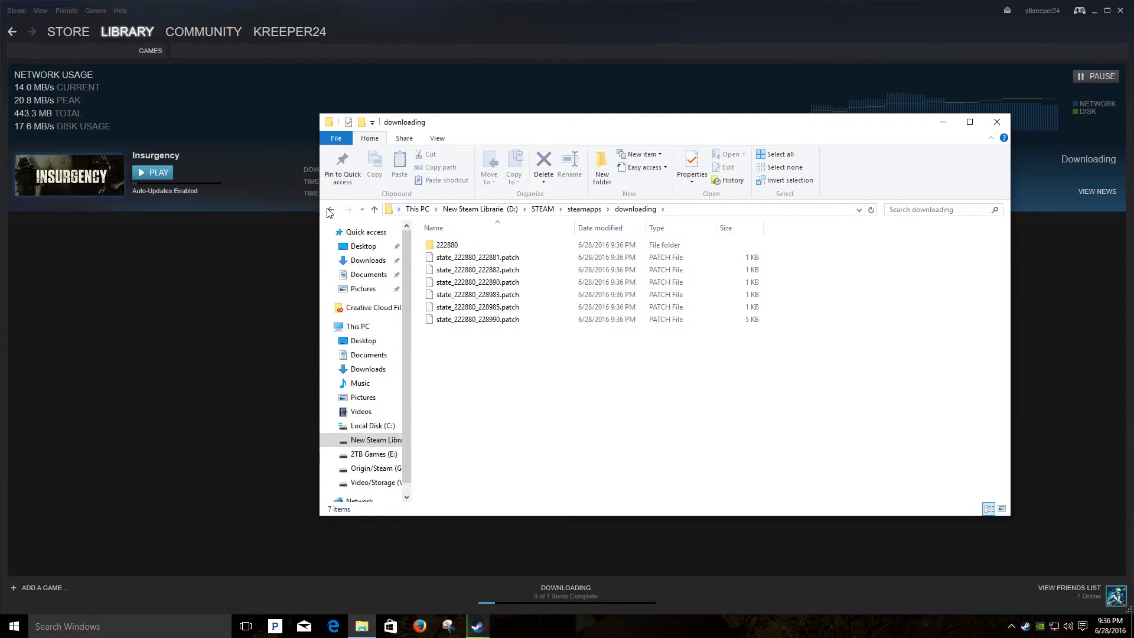
{"action": "left_click", "coordinate": [330, 210]}
{"action": "left_click", "coordinate": [330, 210]}
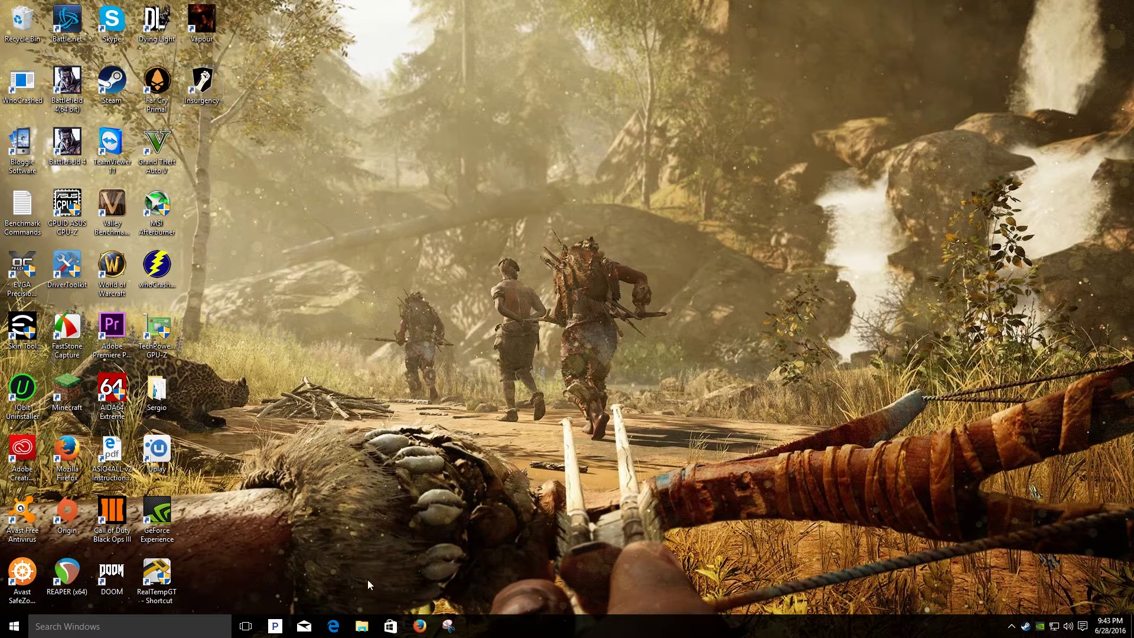
Step: Verify the insurgency2 folder exists under D:\STEAM\steamapps\common, then close File Explorer
{"action": "left_click", "coordinate": [366, 630]}
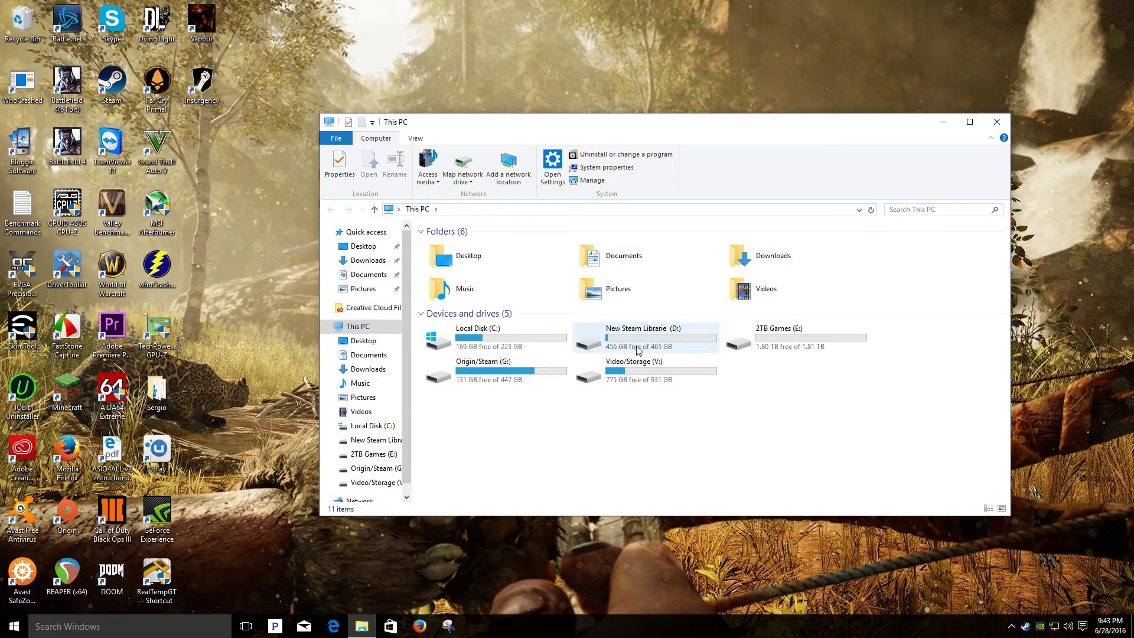
{"action": "double_click", "coordinate": [648, 349]}
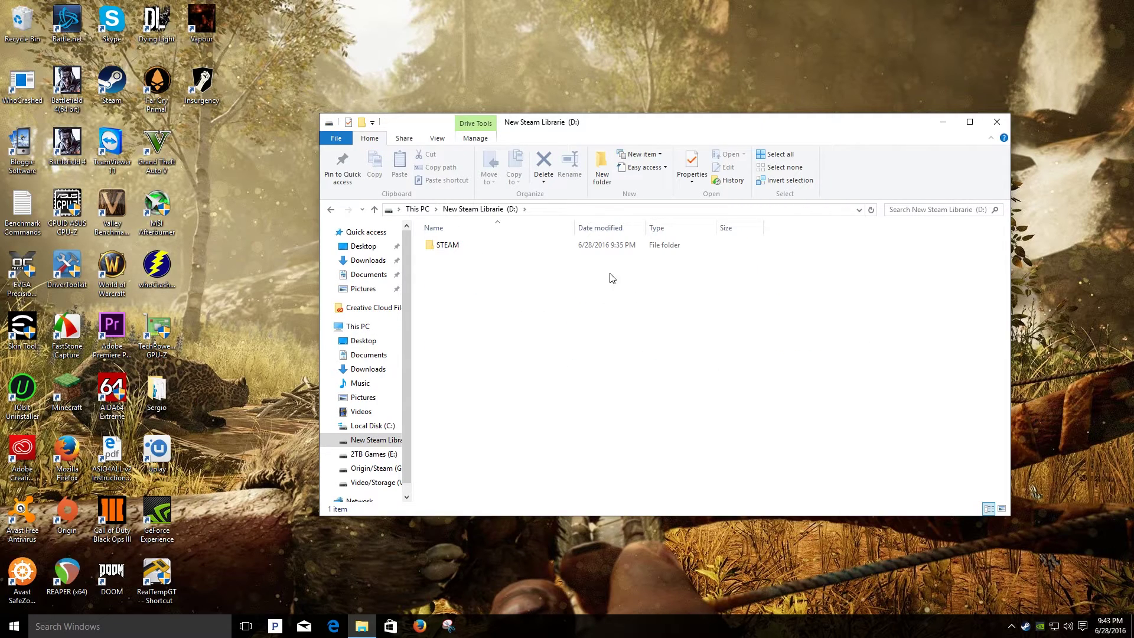
{"action": "left_click", "coordinate": [472, 248]}
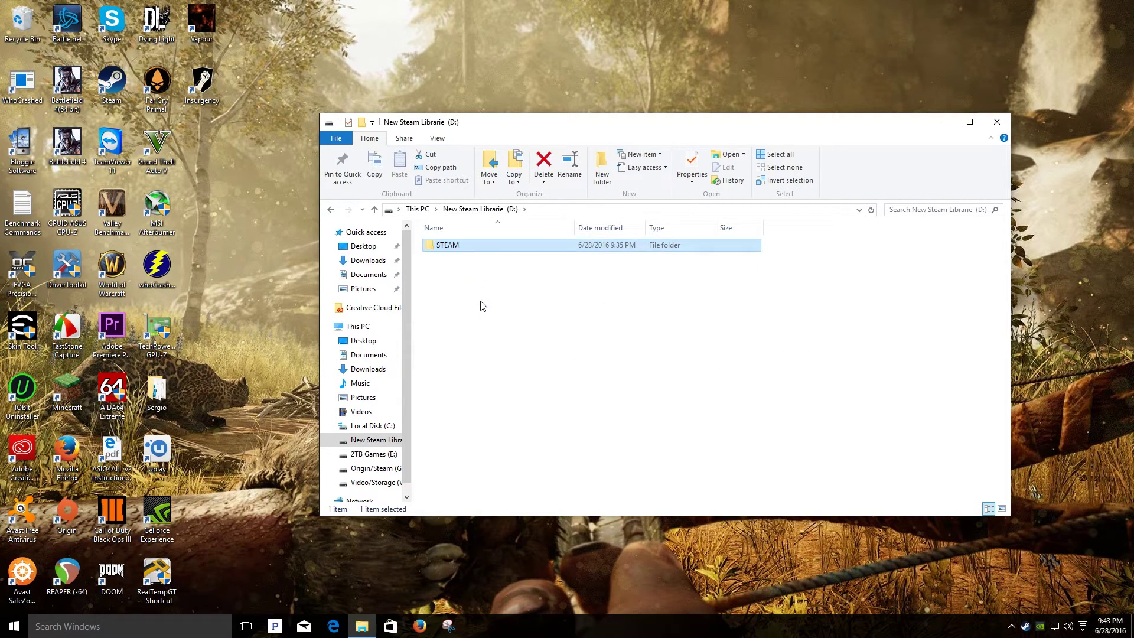
{"action": "double_click", "coordinate": [480, 247]}
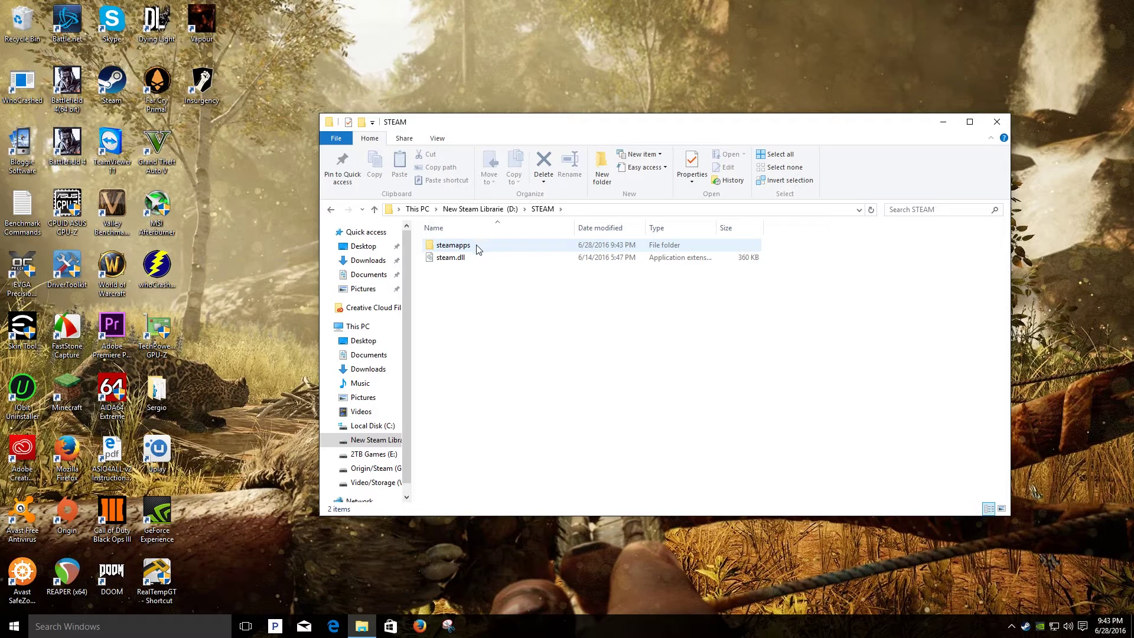
{"action": "double_click", "coordinate": [479, 247]}
{"action": "double_click", "coordinate": [471, 248]}
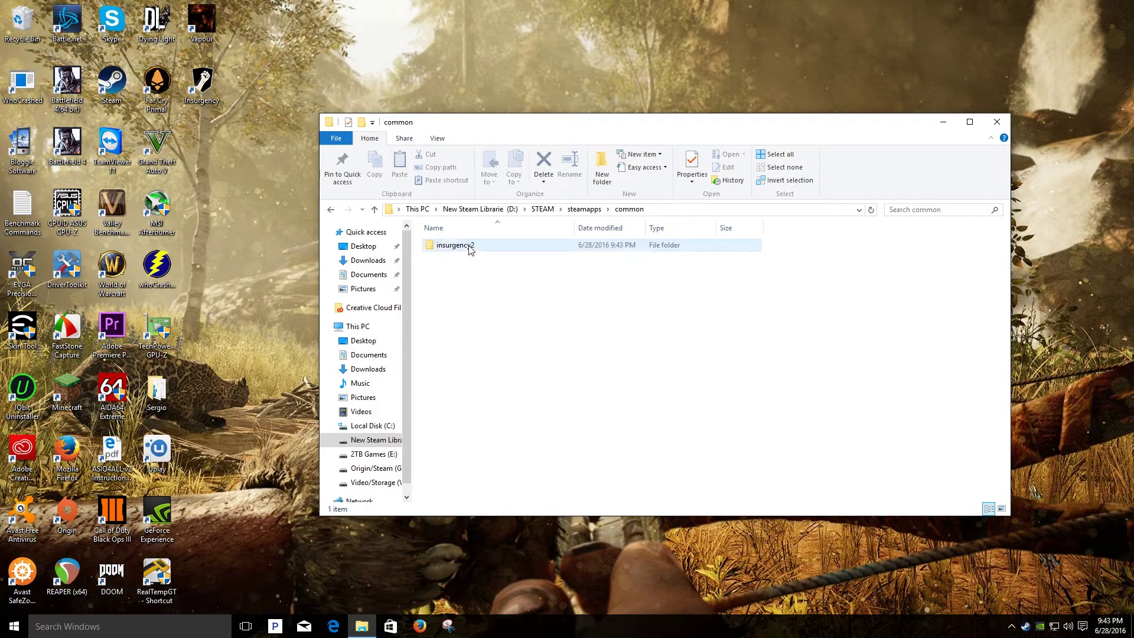
{"action": "left_click", "coordinate": [499, 250]}
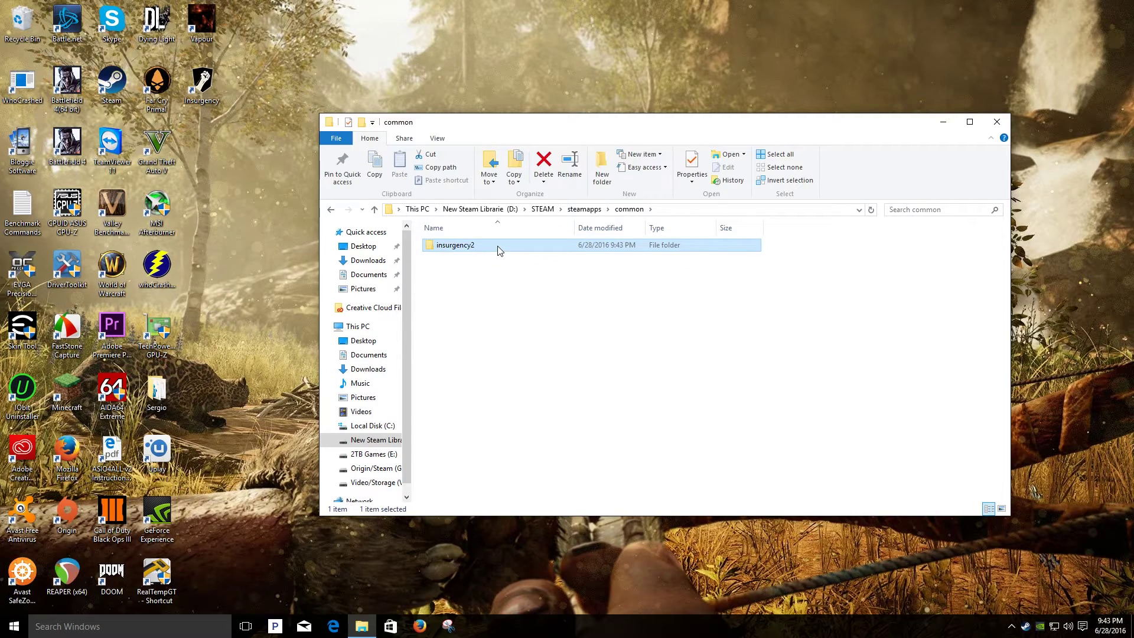
{"action": "double_click", "coordinate": [499, 250]}
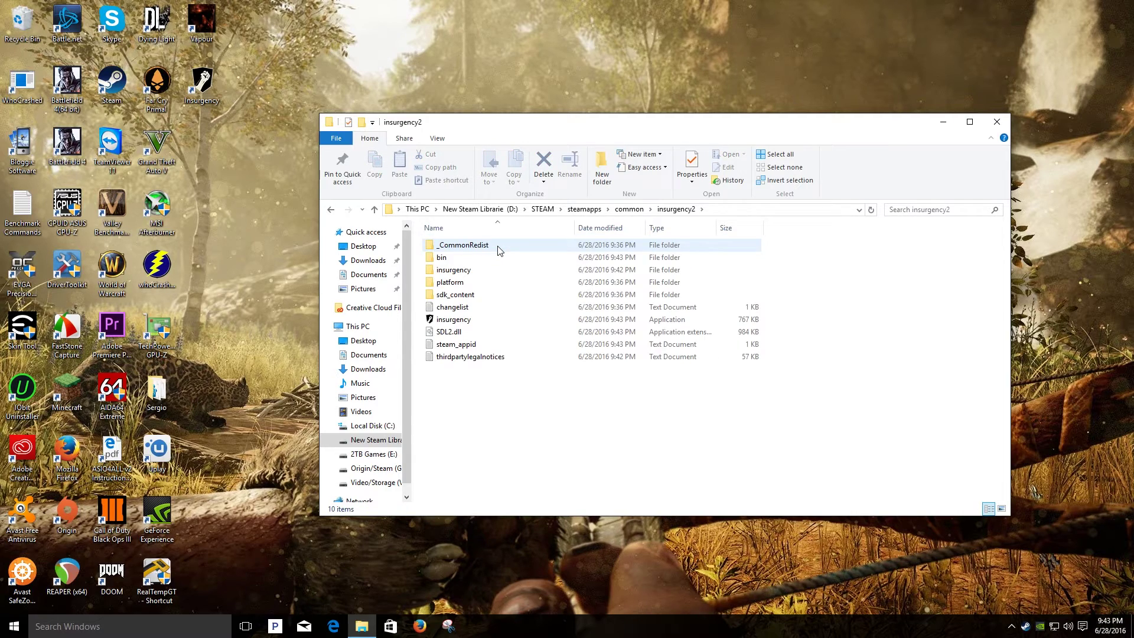
{"action": "left_click", "coordinate": [331, 210]}
{"action": "left_click", "coordinate": [333, 212]}
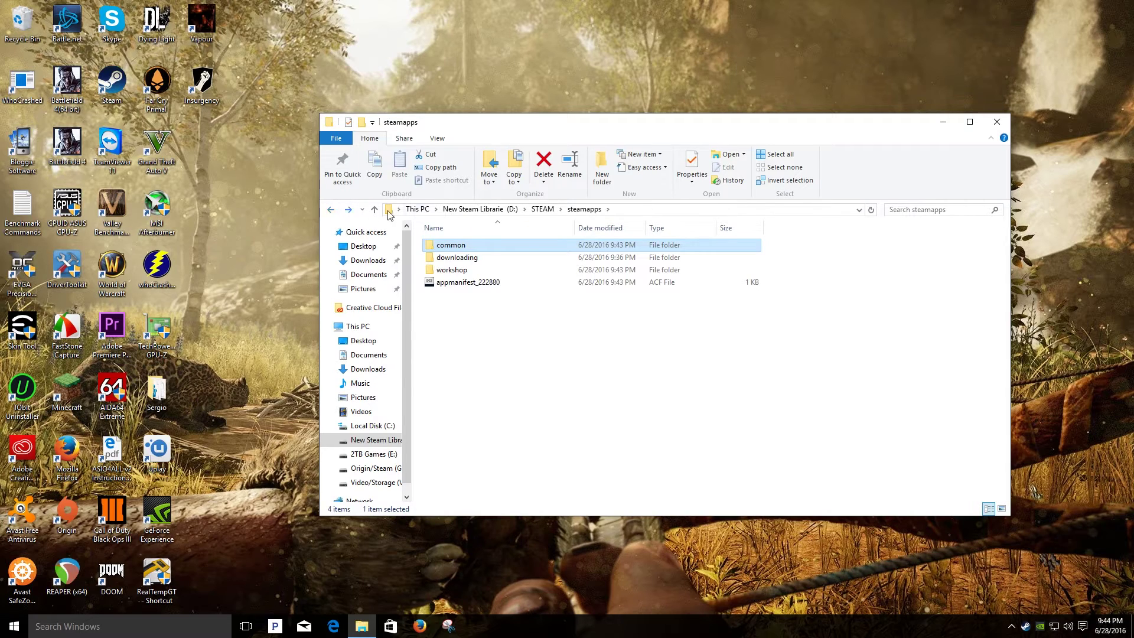
{"action": "left_click", "coordinate": [996, 121]}
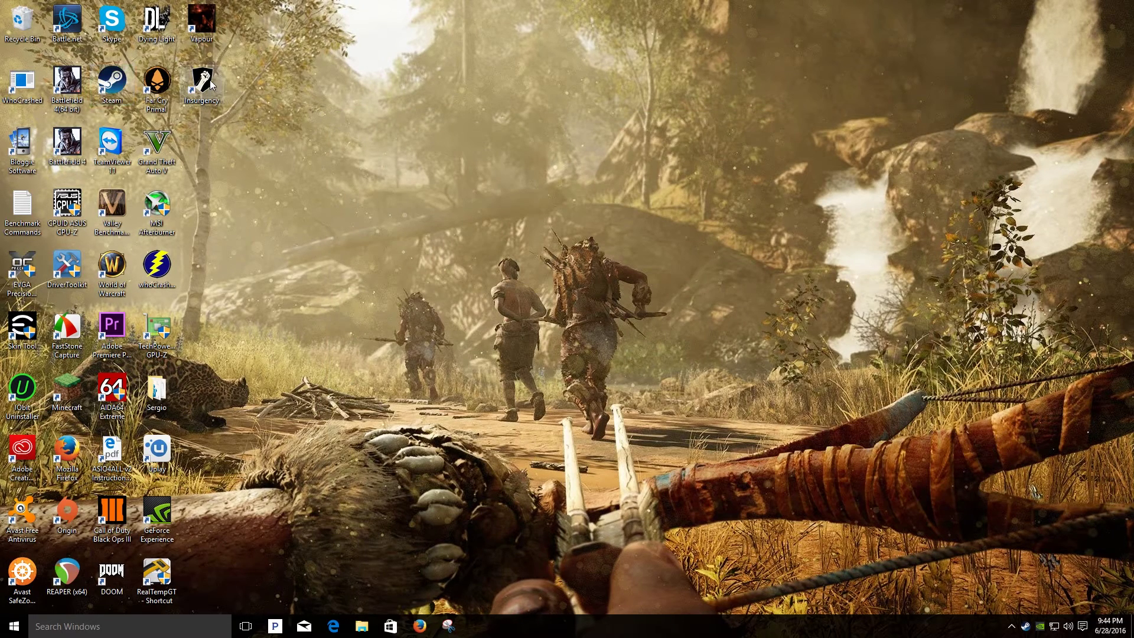
Step: Launch Insurgency from its desktop shortcut and wait for the main menu
{"action": "double_click", "coordinate": [210, 85]}
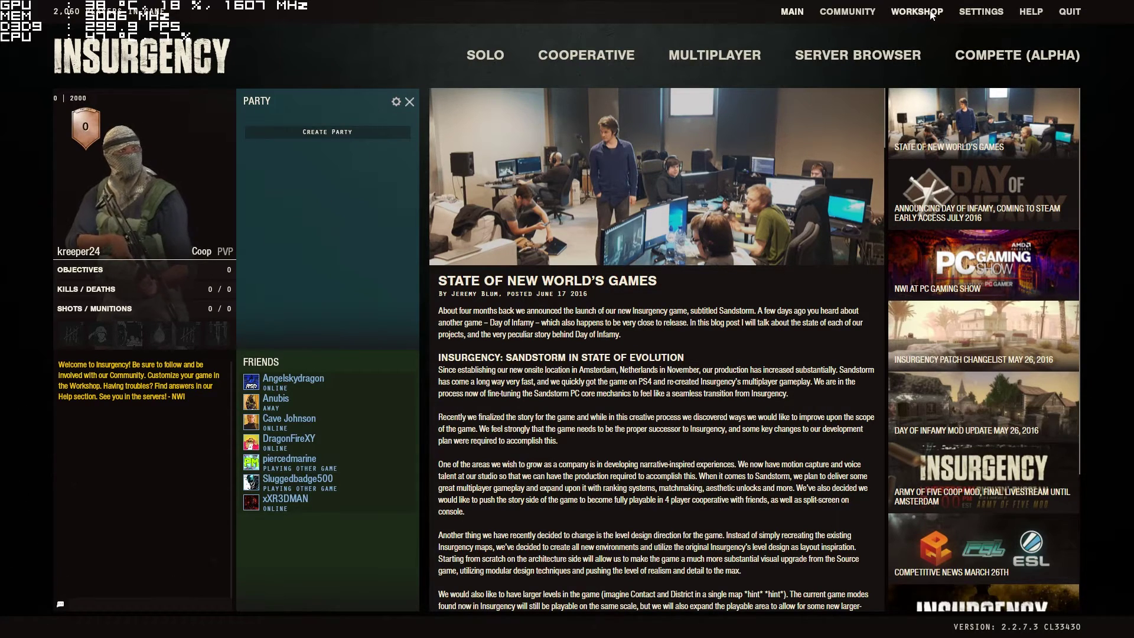
Step: In Video settings, set Field of View to 97.09 and Anti-Aliasing Mode to 4X MSAA
{"action": "left_click", "coordinate": [967, 9]}
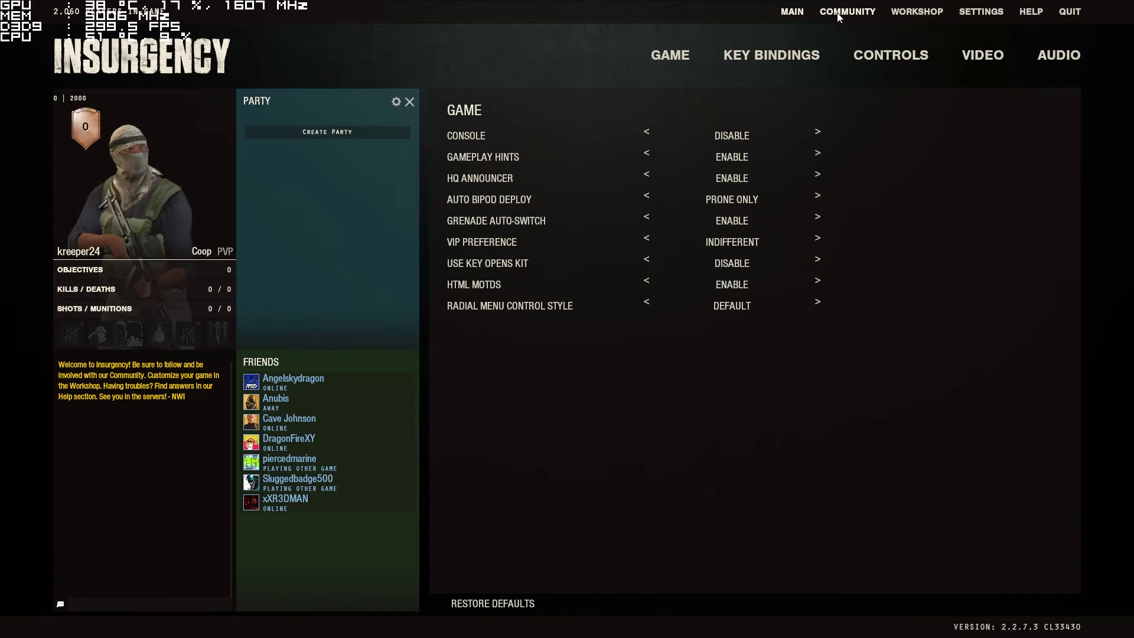
{"action": "left_click", "coordinate": [981, 53]}
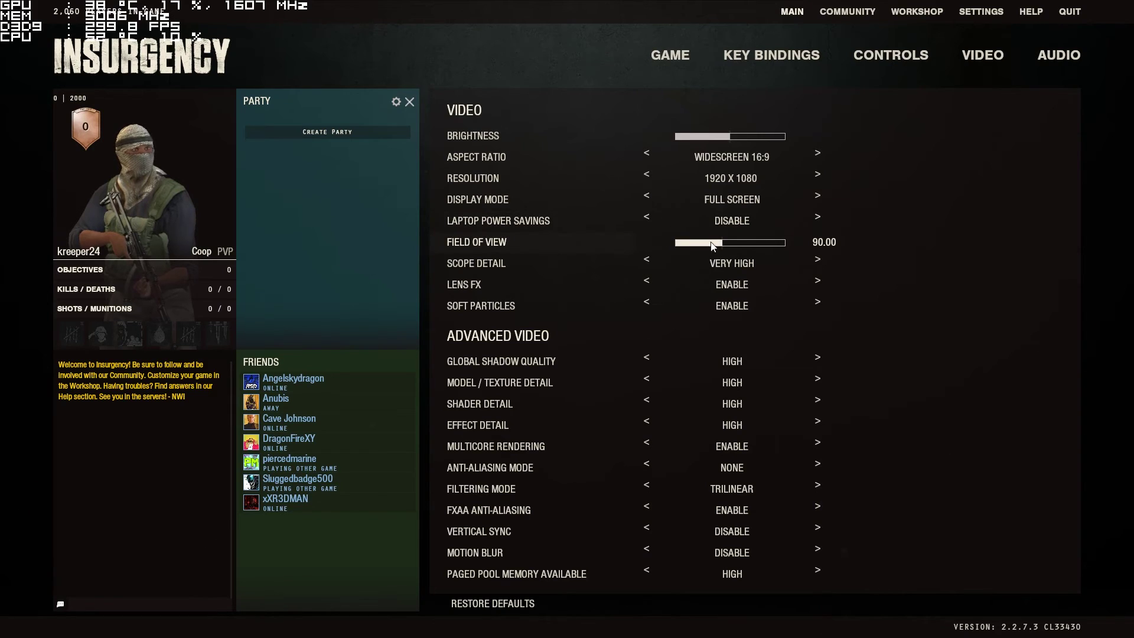
{"action": "left_click_drag", "start_coordinate": [721, 245], "coordinate": [746, 249]}
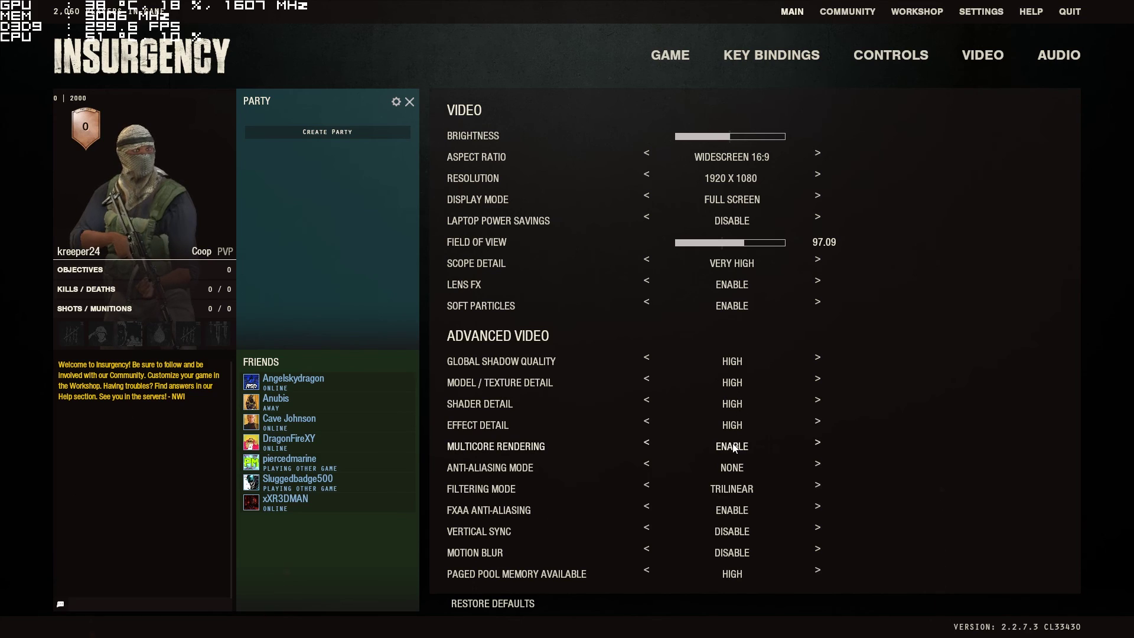
{"action": "left_click", "coordinate": [818, 464]}
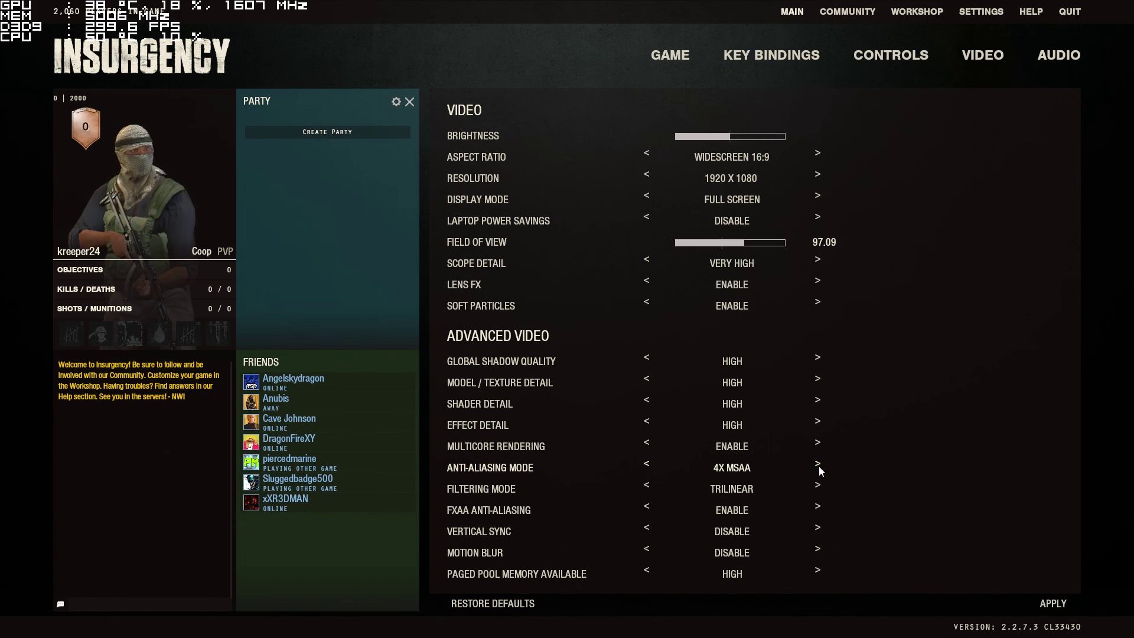